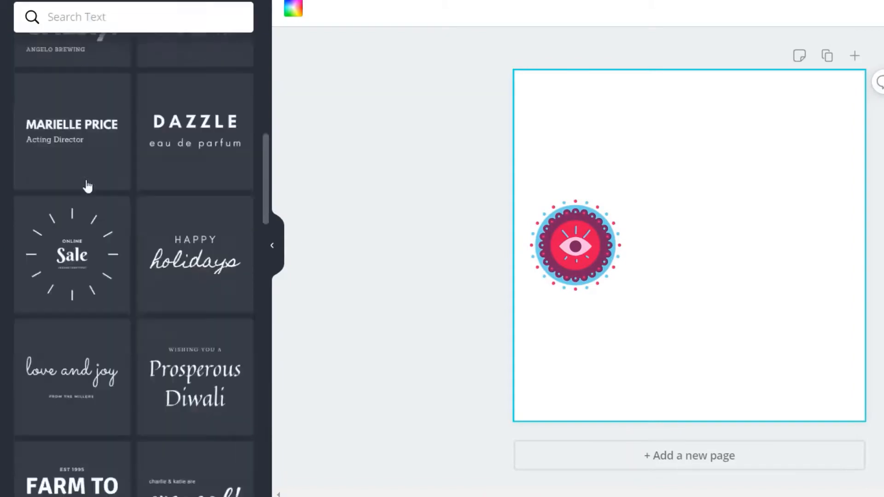
- Add a heading beside the eye icon reading HEALTH CARE and widen its text box so it fits on one line
{"action": "scroll", "coordinate": [92, 138], "scroll_direction": "up", "scroll_amount": 10}
{"action": "left_click", "coordinate": [134, 92]}
{"action": "left_click_drag", "start_coordinate": [757, 227], "coordinate": [755, 186]}
{"action": "left_click", "coordinate": [755, 187]}
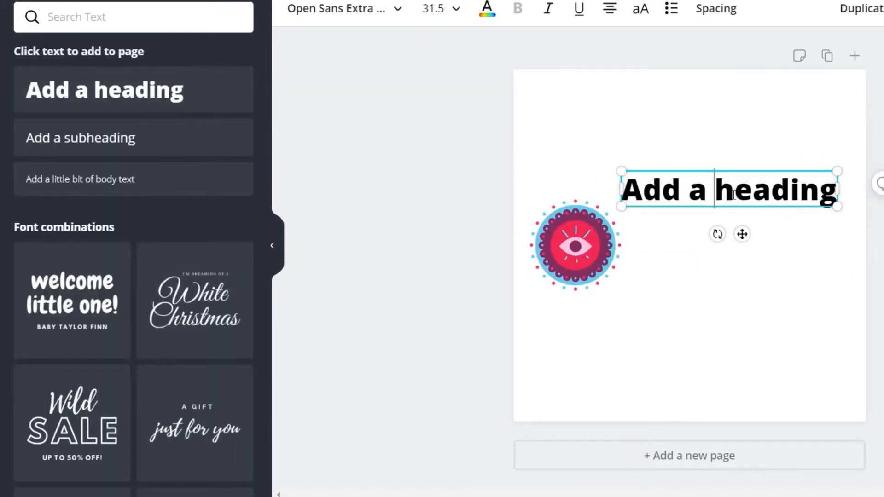
{"action": "double_click", "coordinate": [751, 193]}
{"action": "left_click", "coordinate": [750, 190]}
{"action": "type", "text": "HEALTH CARE"}
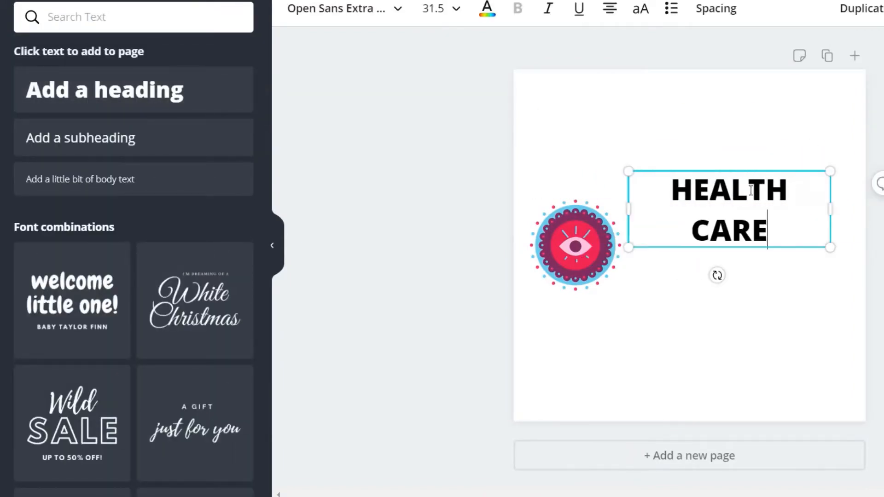
{"action": "left_click_drag", "start_coordinate": [828, 207], "coordinate": [854, 184]}
- Set the HEALTH CARE heading's font to Raleway Heavy and its size to 32
{"action": "double_click", "coordinate": [757, 193]}
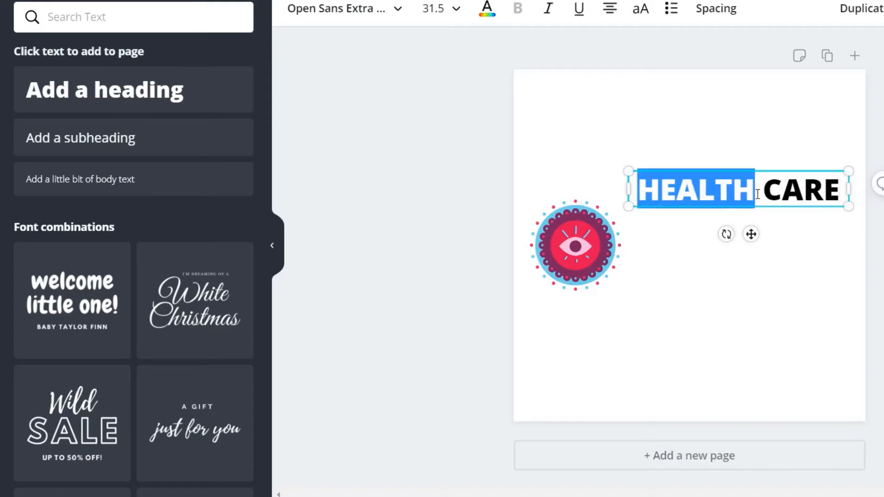
{"action": "left_click", "coordinate": [310, 11]}
{"action": "left_click", "coordinate": [54, 16]}
{"action": "type", "text": "RALE"}
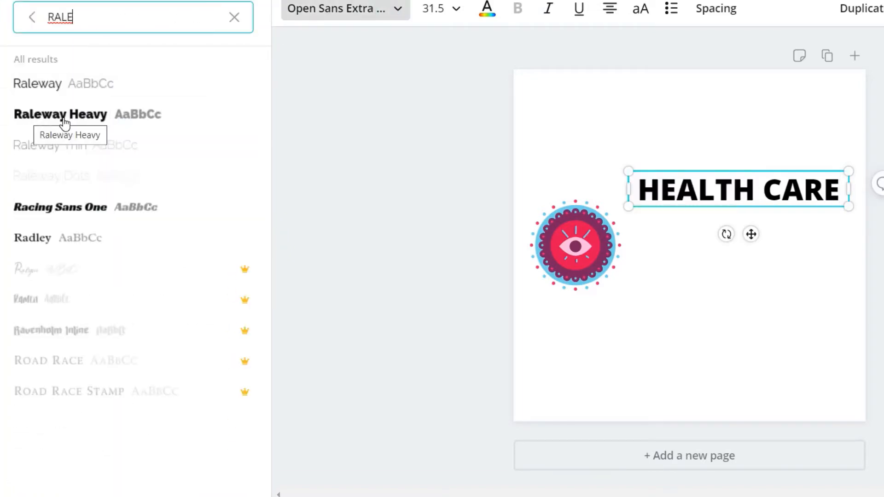
{"action": "left_click", "coordinate": [62, 116]}
{"action": "left_click", "coordinate": [432, 8]}
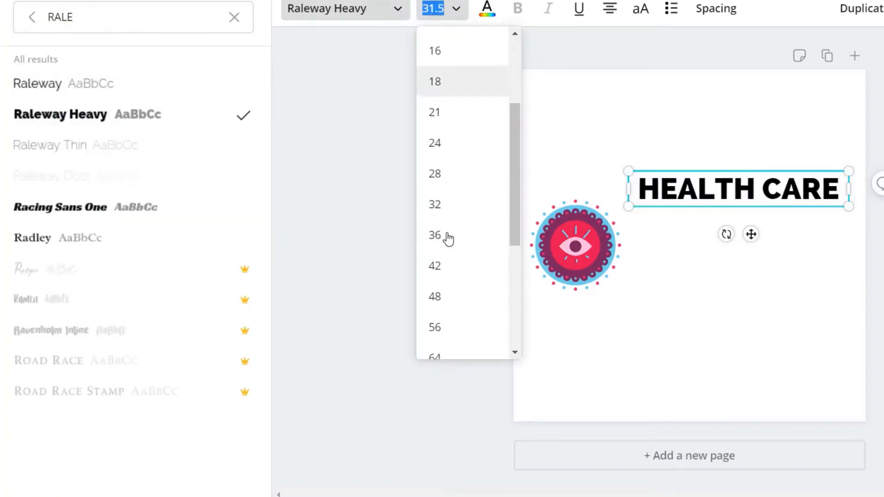
{"action": "left_click", "coordinate": [451, 204]}
- Colour the word CARE with the default violet-blue and the word HEALTH with Dark Gray #545454
{"action": "double_click", "coordinate": [801, 189]}
{"action": "left_click", "coordinate": [486, 9]}
{"action": "left_click", "coordinate": [29, 89]}
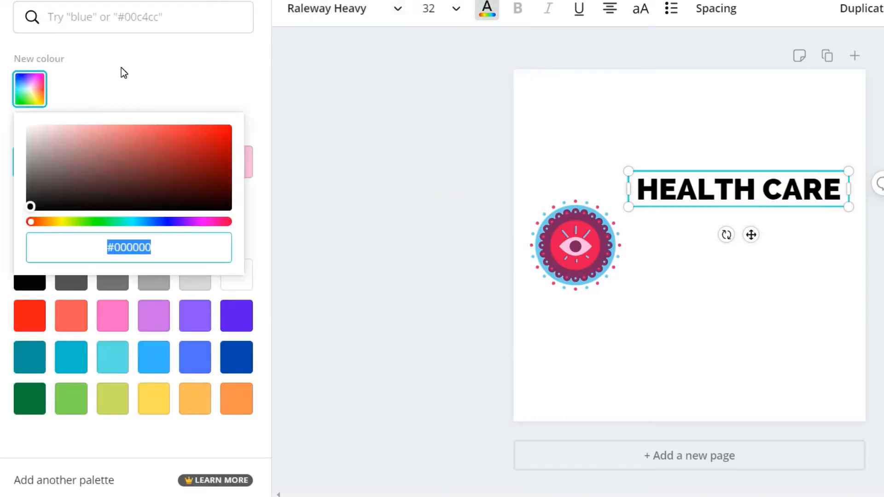
{"action": "left_click", "coordinate": [121, 71]}
{"action": "left_click", "coordinate": [236, 318]}
{"action": "double_click", "coordinate": [695, 189]}
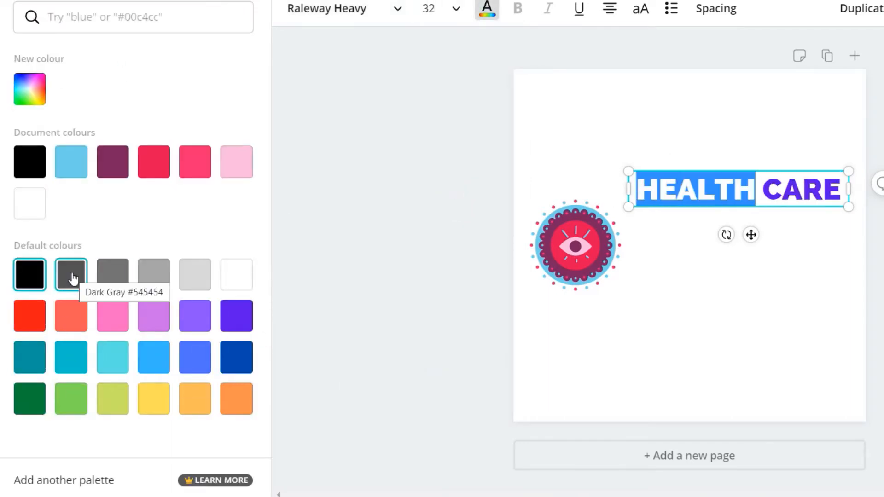
{"action": "left_click", "coordinate": [71, 276]}
- Move the HEALTH CARE heading down so it sits level with the upper half of the eye icon
{"action": "mouse_move", "coordinate": [727, 234]}
{"action": "left_mouse_down"}
{"action": "mouse_move", "coordinate": [808, 226]}
{"action": "mouse_move", "coordinate": [728, 278]}
{"action": "mouse_move", "coordinate": [768, 240]}
{"action": "left_mouse_up"}
{"action": "left_click_drag", "start_coordinate": [754, 174], "coordinate": [742, 199]}
{"action": "left_click", "coordinate": [647, 268]}
- Add a subheading reading HOME TIPS under the heading, coloured medium grey at size 24
{"action": "left_click", "coordinate": [108, 145]}
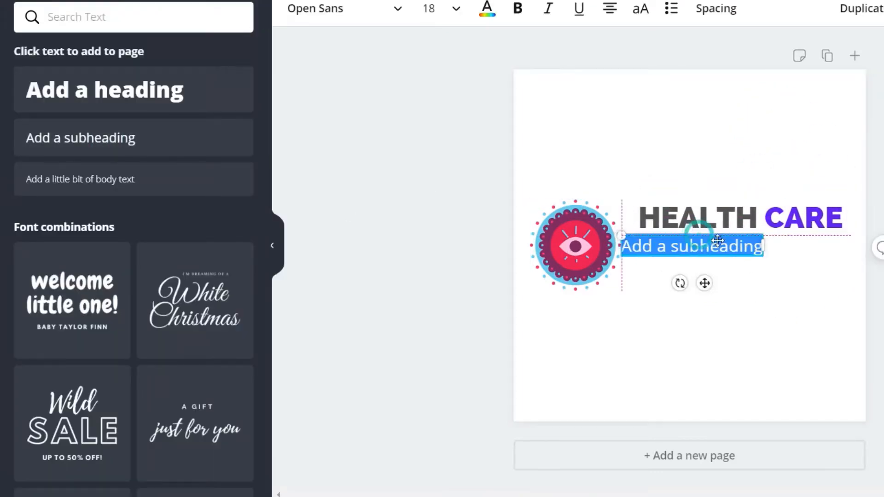
{"action": "type", "text": "HOME TIPS"}
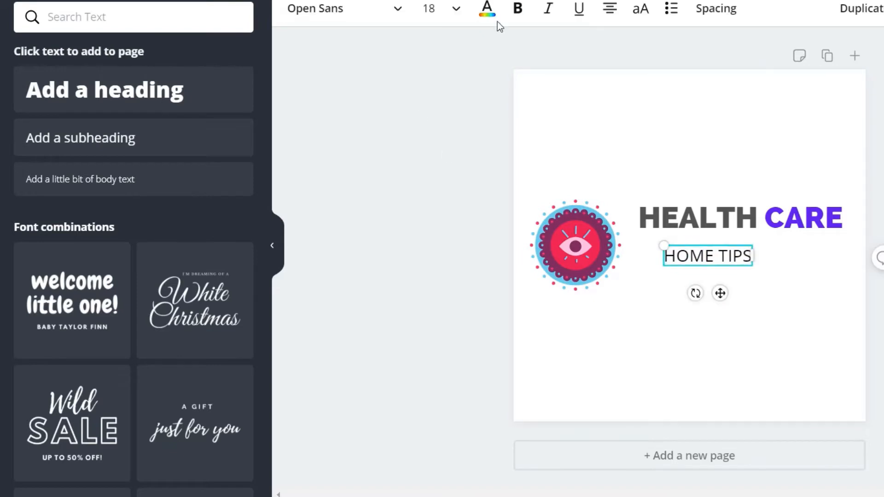
{"action": "left_click", "coordinate": [487, 9]}
{"action": "left_click", "coordinate": [112, 275]}
{"action": "left_click", "coordinate": [442, 8]}
{"action": "left_click", "coordinate": [446, 255]}
- Shrink the eye icon slightly, extend the heading toward it, and widen the HOME TIPS text box to match the heading
{"action": "mouse_move", "coordinate": [721, 300]}
{"action": "left_mouse_down"}
{"action": "mouse_move", "coordinate": [715, 318]}
{"action": "mouse_move", "coordinate": [713, 302]}
{"action": "left_mouse_up"}
{"action": "left_click", "coordinate": [594, 258]}
{"action": "left_click_drag", "start_coordinate": [621, 292], "coordinate": [605, 279]}
{"action": "left_click_drag", "start_coordinate": [706, 214], "coordinate": [678, 214]}
{"action": "left_click", "coordinate": [730, 260]}
{"action": "mouse_move", "coordinate": [711, 300]}
{"action": "left_mouse_down"}
{"action": "mouse_move", "coordinate": [685, 270]}
{"action": "mouse_move", "coordinate": [847, 264]}
{"action": "left_mouse_up"}
- Increase the letter spacing of HOME TIPS until it spans the heading's width, and nudge it into alignment
{"action": "left_click", "coordinate": [716, 8]}
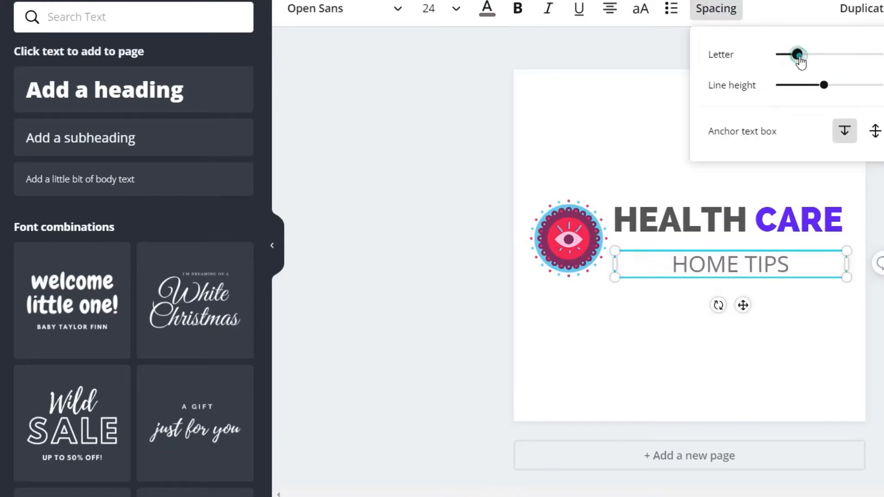
{"action": "left_click_drag", "start_coordinate": [793, 54], "coordinate": [848, 53]}
{"action": "left_click", "coordinate": [855, 280]}
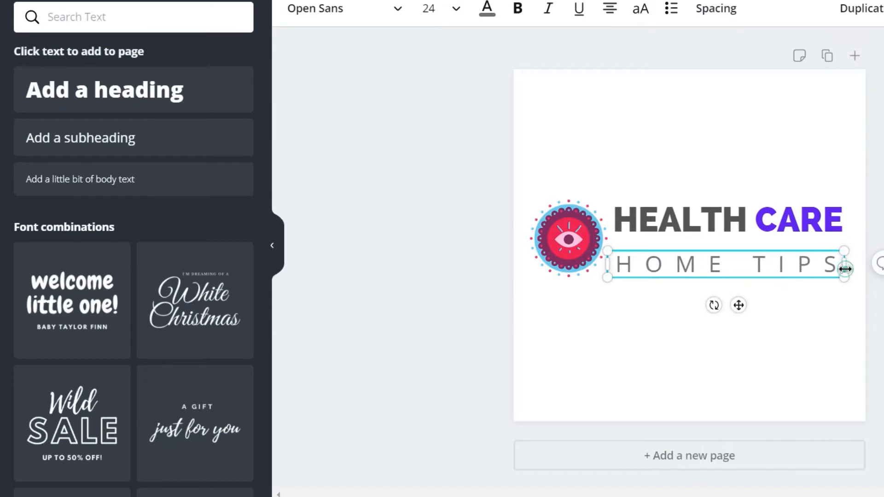
{"action": "left_click", "coordinate": [711, 10]}
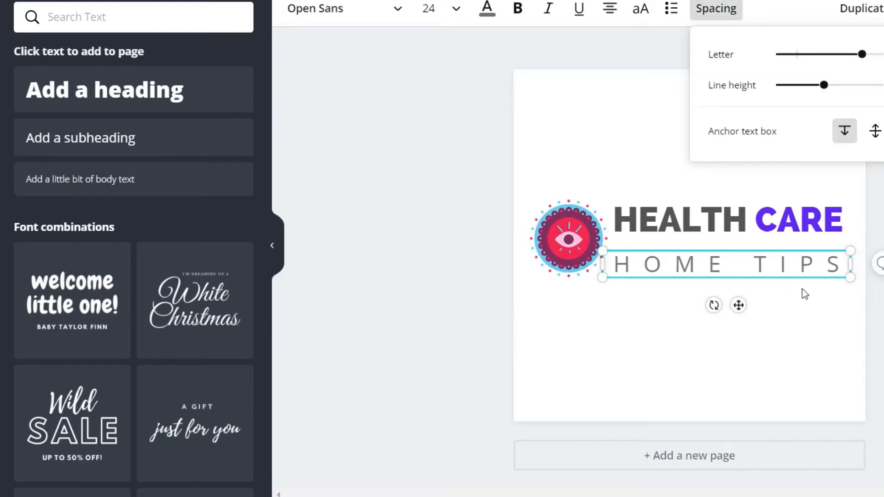
{"action": "left_click", "coordinate": [756, 254]}
{"action": "left_click", "coordinate": [728, 280]}
{"action": "left_click", "coordinate": [728, 278]}
{"action": "key", "text": "Right"}
{"action": "key", "text": "Right"}
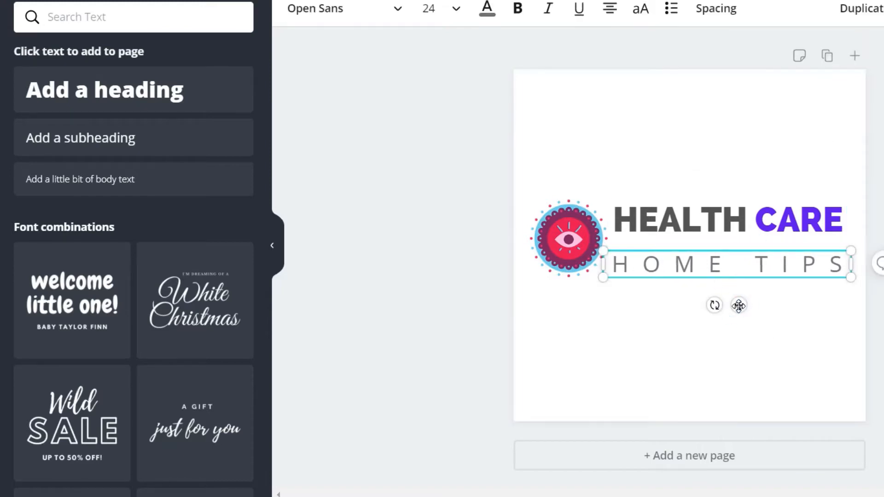
- Try a dotted line from the Lines elements above the heading, coloured the same violet-blue as CARE
{"action": "left_click", "coordinate": [661, 316]}
{"action": "left_click", "coordinate": [1, 138]}
{"action": "scroll", "coordinate": [153, 178], "scroll_direction": "up", "scroll_amount": 20}
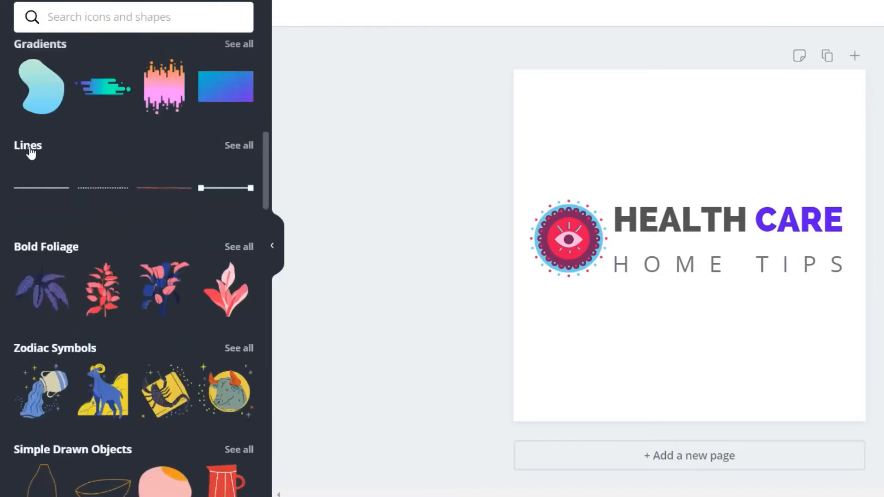
{"action": "left_click", "coordinate": [29, 149]}
{"action": "left_click_drag", "start_coordinate": [97, 150], "coordinate": [642, 142]}
{"action": "left_click", "coordinate": [293, 8]}
{"action": "left_click", "coordinate": [115, 167]}
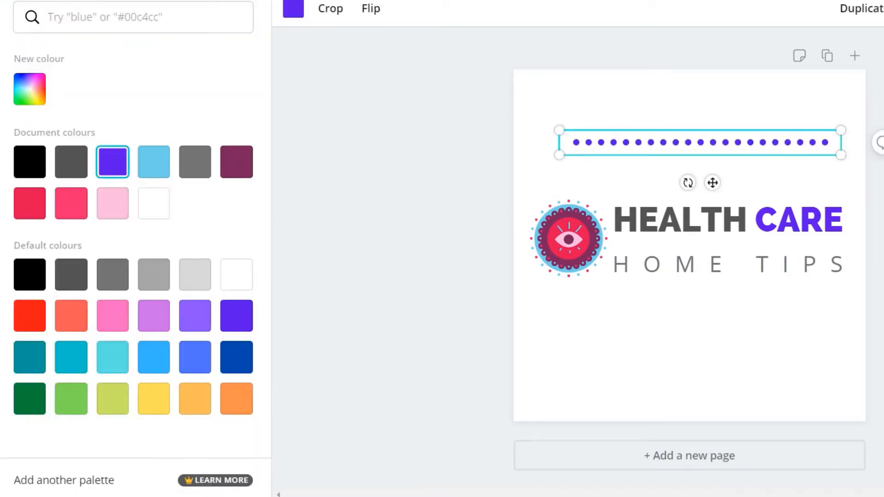
- Place the dotted line with larger middle dots between HEALTH CARE and HOME TIPS, scaled to the text width
{"action": "left_click", "coordinate": [1, 124]}
{"action": "scroll", "coordinate": [134, 179], "scroll_direction": "down", "scroll_amount": 12}
{"action": "scroll", "coordinate": [134, 178], "scroll_direction": "up", "scroll_amount": 12}
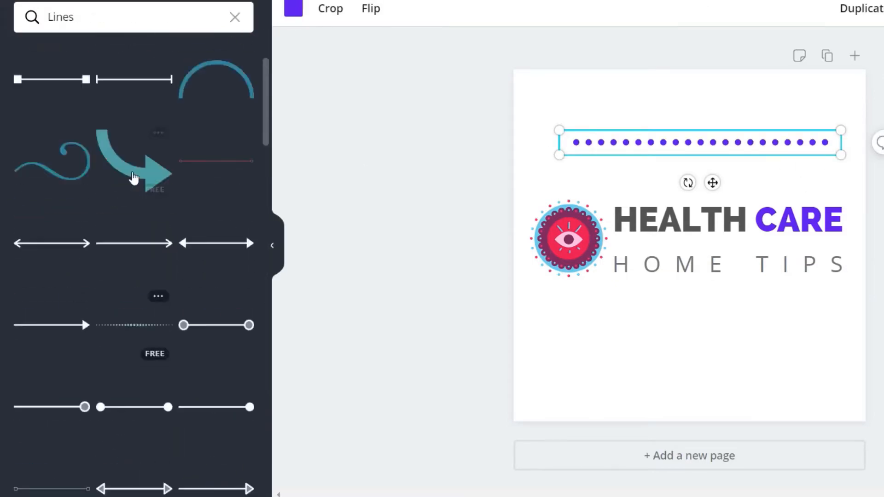
{"action": "scroll", "coordinate": [134, 180], "scroll_direction": "down", "scroll_amount": 1}
{"action": "left_click_drag", "start_coordinate": [113, 252], "coordinate": [573, 341]}
{"action": "left_click_drag", "start_coordinate": [821, 305], "coordinate": [758, 307]}
{"action": "mouse_move", "coordinate": [655, 300]}
{"action": "left_mouse_down"}
{"action": "mouse_move", "coordinate": [745, 270]}
{"action": "mouse_move", "coordinate": [730, 243]}
{"action": "left_mouse_up"}
{"action": "left_click_drag", "start_coordinate": [833, 247], "coordinate": [842, 249]}
- Delete the violet-blue dotted line above the heading
{"action": "left_click", "coordinate": [693, 145]}
{"action": "key", "text": "Delete"}
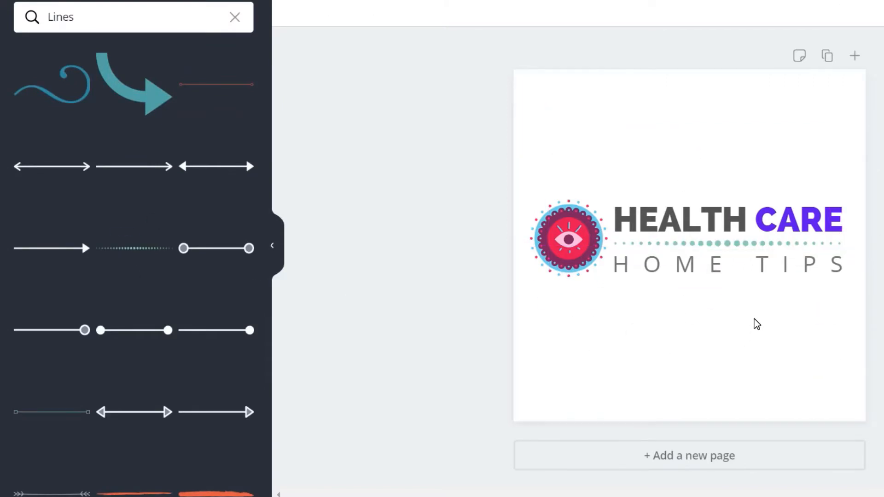
{"action": "left_click", "coordinate": [882, 1]}
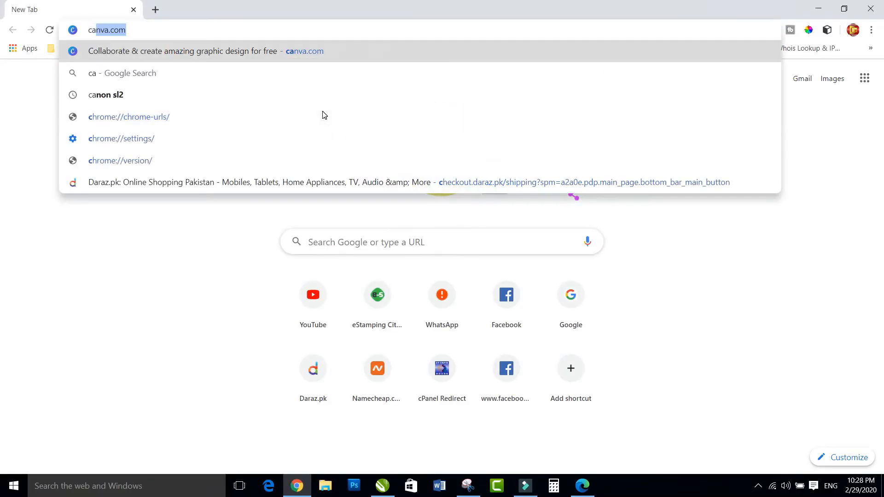
- Go to canva.com in the browser and start signing up with email
{"action": "type", "text": "canva"}
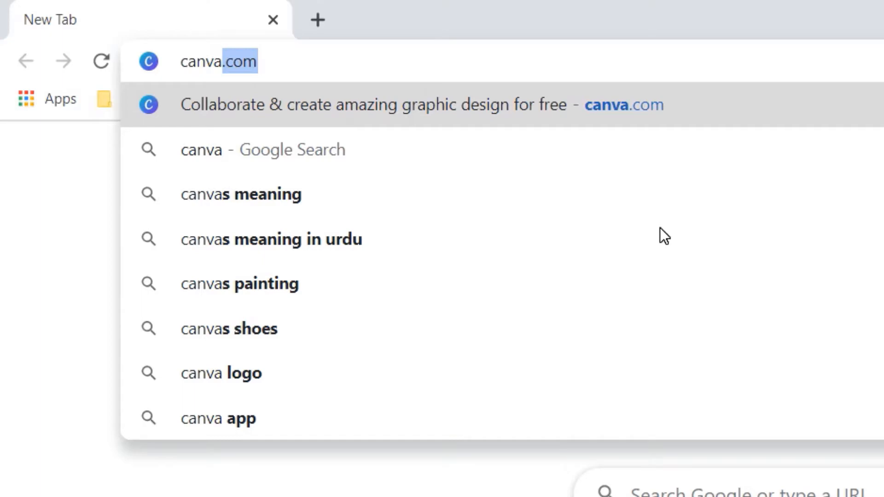
{"action": "key", "text": "Return"}
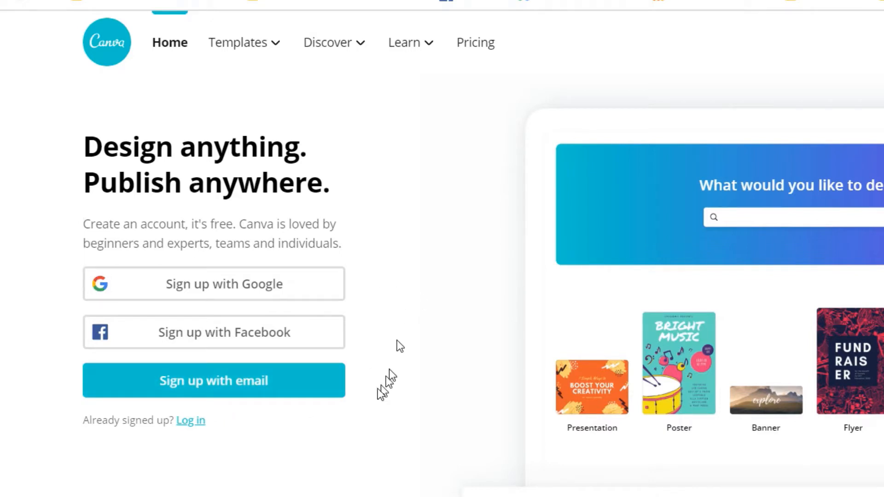
{"action": "left_click", "coordinate": [210, 386]}
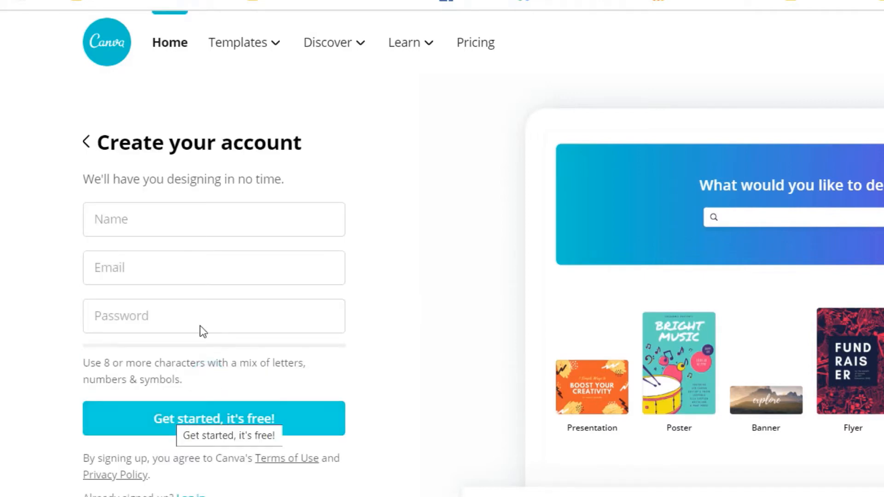
- Create the account with the full name, e-mail and account password, and dismiss the browser's password check
{"action": "left_click", "coordinate": [123, 222]}
{"action": "left_click", "coordinate": [123, 255]}
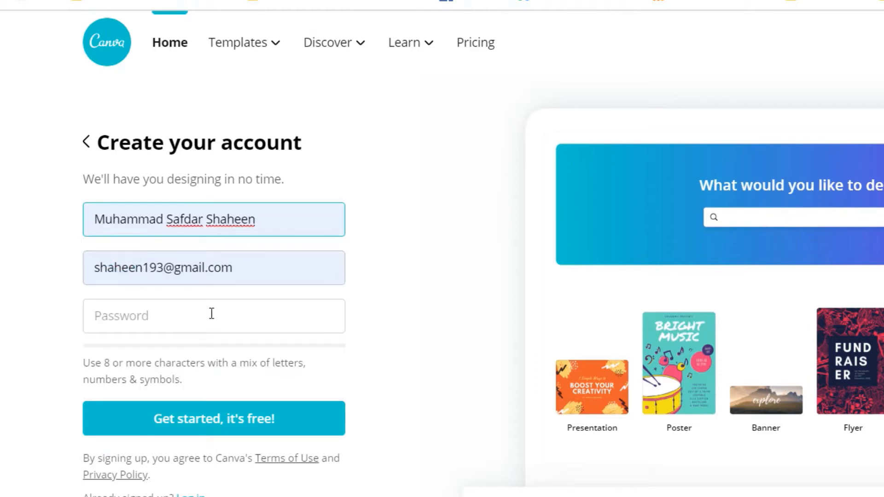
{"action": "left_click", "coordinate": [166, 316]}
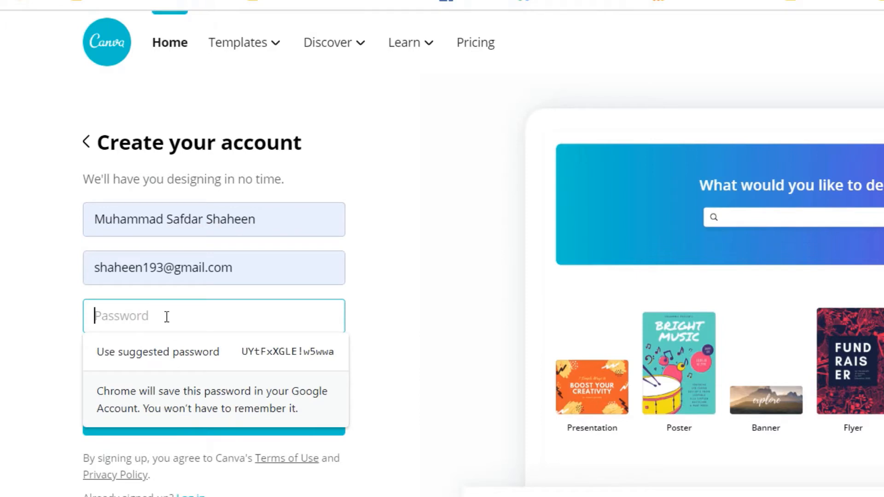
{"action": "type", "text": "•••••••••••"}
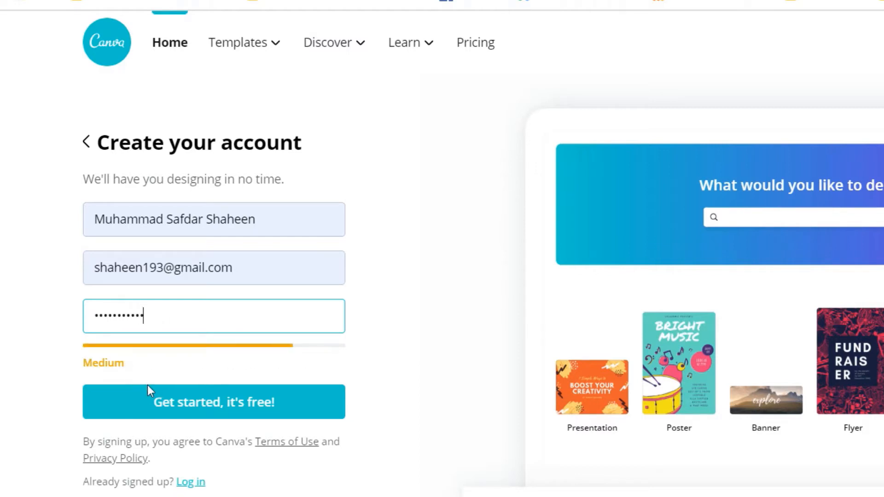
{"action": "left_click", "coordinate": [222, 408]}
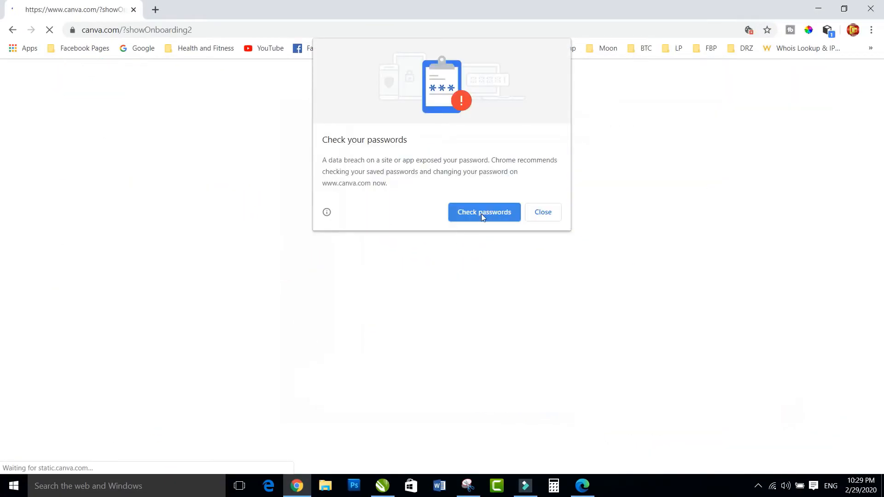
{"action": "left_click", "coordinate": [540, 213]}
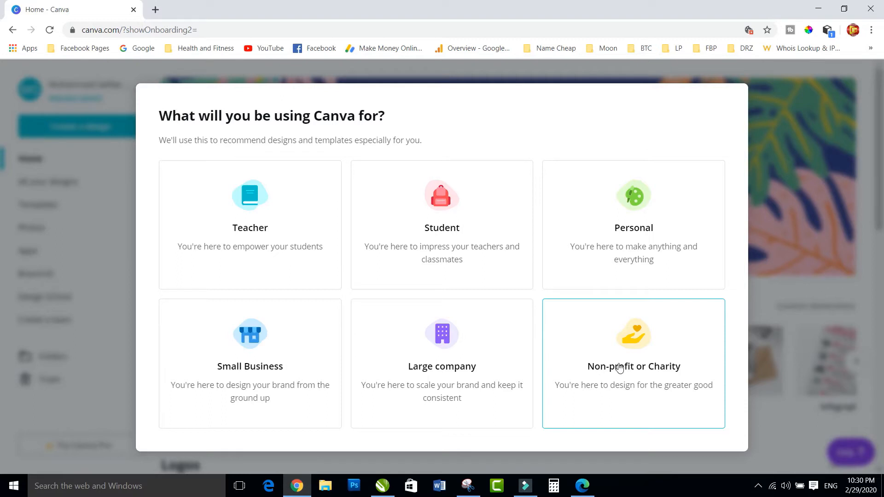
- Complete the onboarding as a Student without inviting a team, and start a new Logo design
{"action": "left_click", "coordinate": [442, 204]}
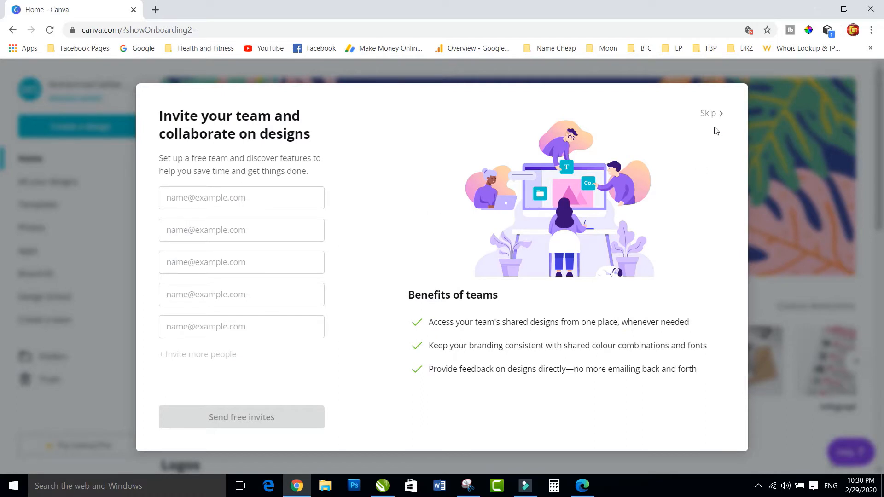
{"action": "left_click", "coordinate": [709, 114]}
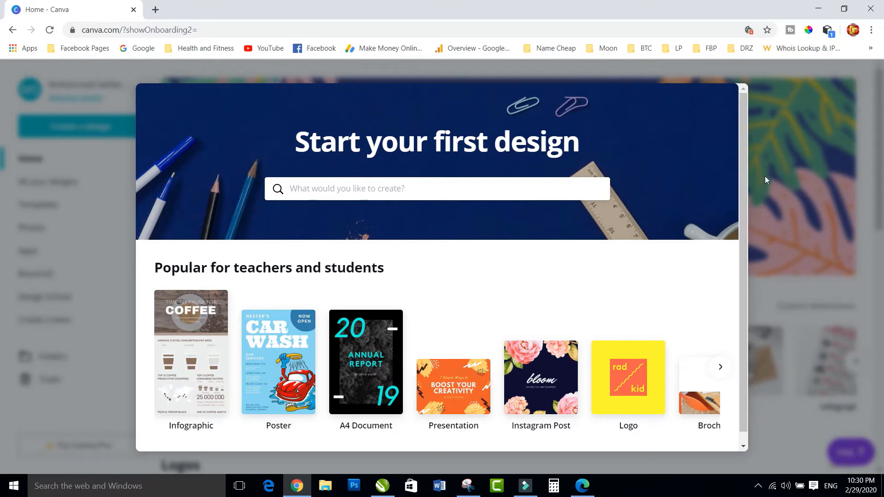
{"action": "left_click", "coordinate": [722, 368]}
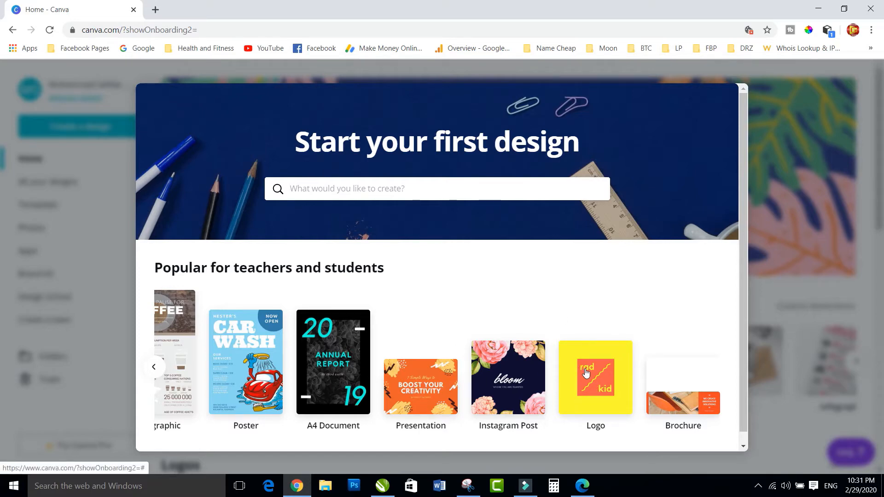
{"action": "left_click", "coordinate": [597, 380]}
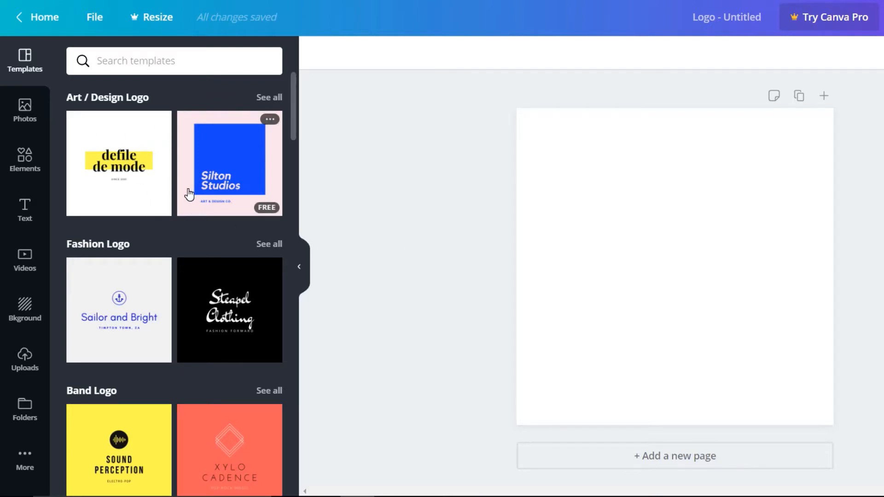
- Browse the logo template categories down to Sports Logo and inspect the Empire Emperors template's details
{"action": "scroll", "coordinate": [189, 193], "scroll_direction": "down", "scroll_amount": 8}
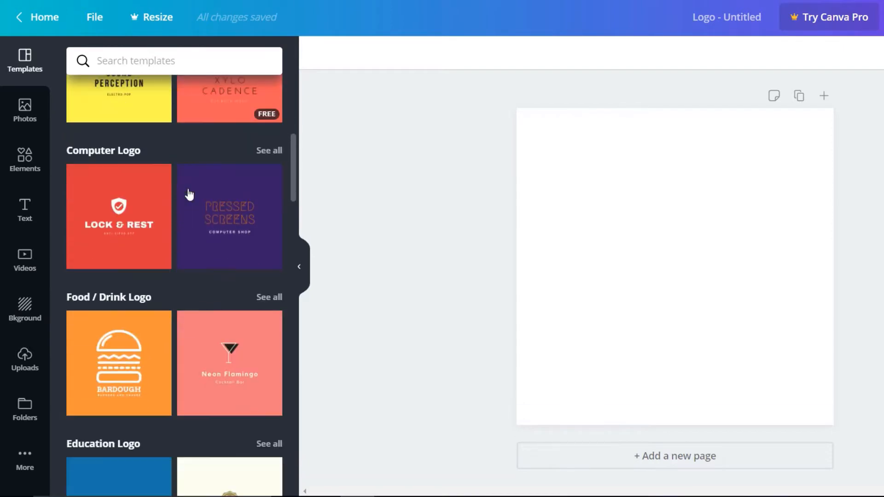
{"action": "scroll", "coordinate": [189, 194], "scroll_direction": "down", "scroll_amount": 8}
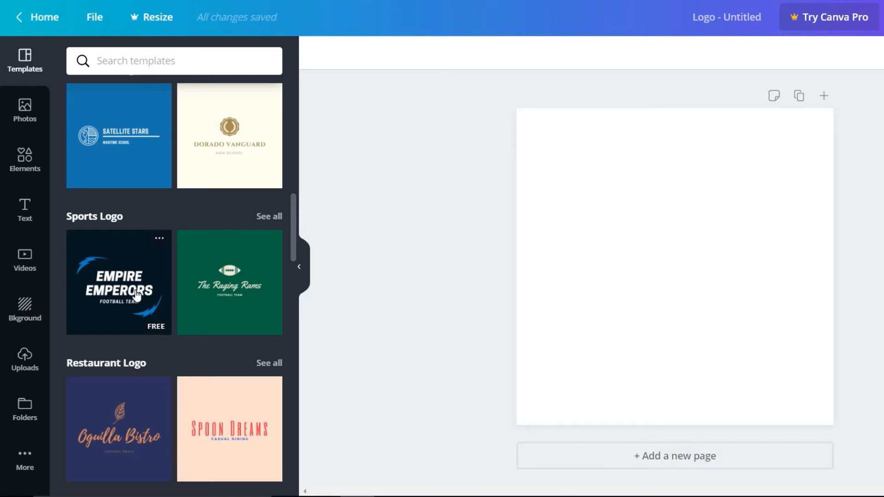
{"action": "left_click", "coordinate": [158, 238]}
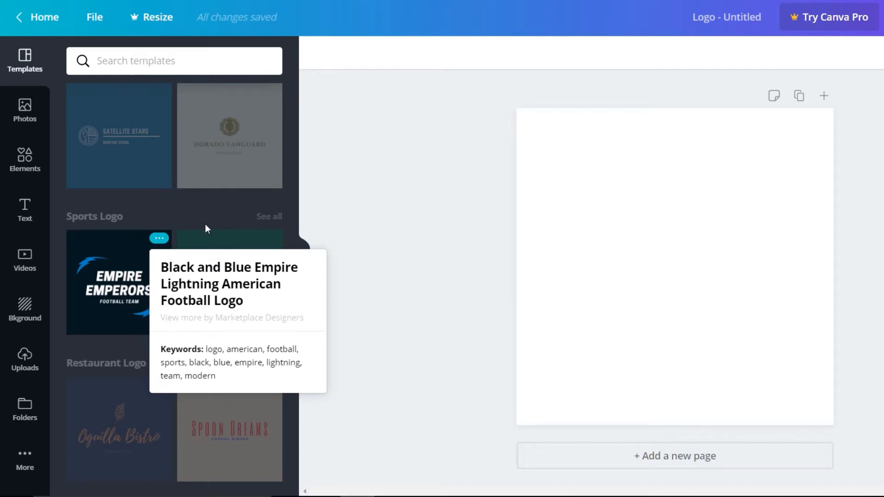
{"action": "left_click", "coordinate": [369, 220]}
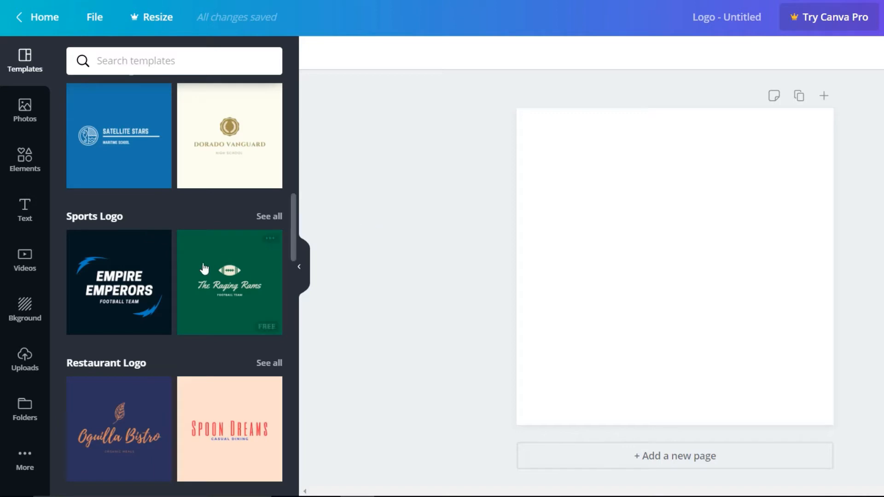
{"action": "mouse_move", "coordinate": [269, 244]}
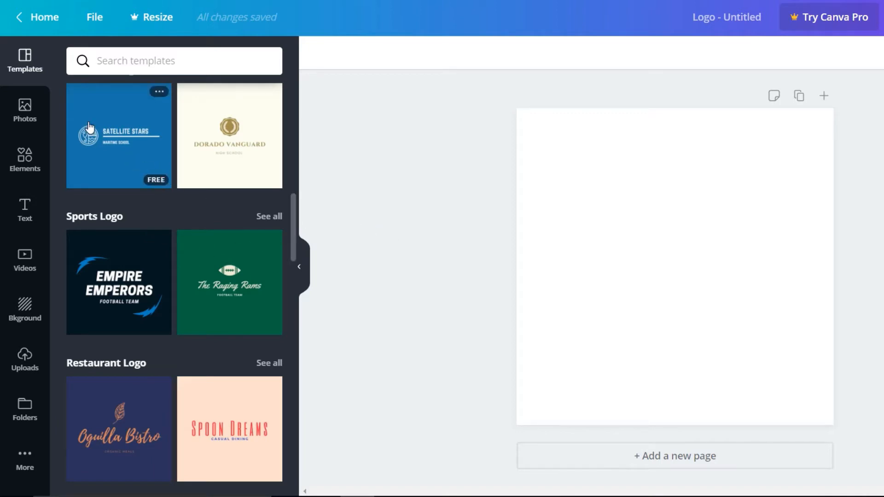
- Browse the trending stock photos, looking at which ones are free, paid or Pro
{"action": "left_click", "coordinate": [29, 111]}
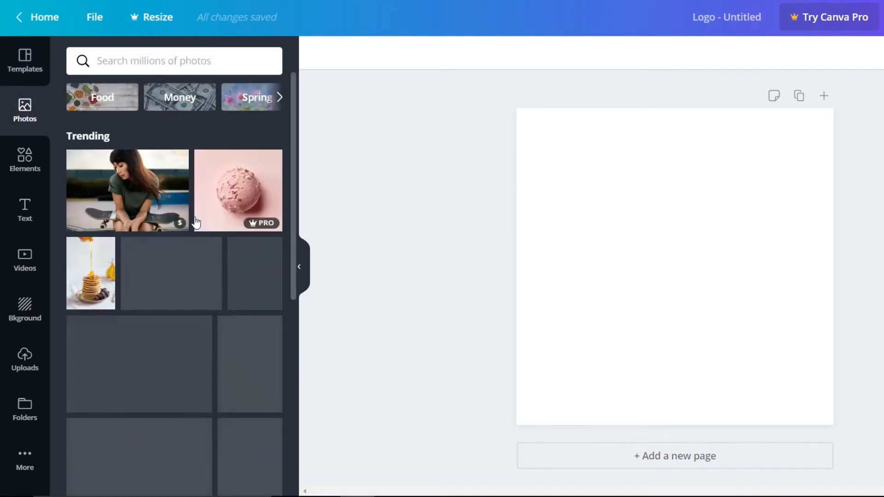
{"action": "scroll", "coordinate": [198, 223], "scroll_direction": "down", "scroll_amount": 15}
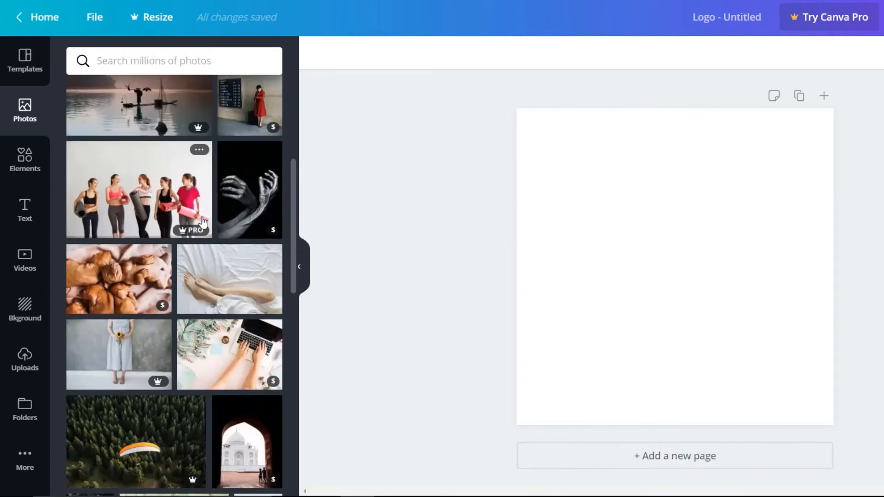
{"action": "scroll", "coordinate": [204, 222], "scroll_direction": "down", "scroll_amount": 1}
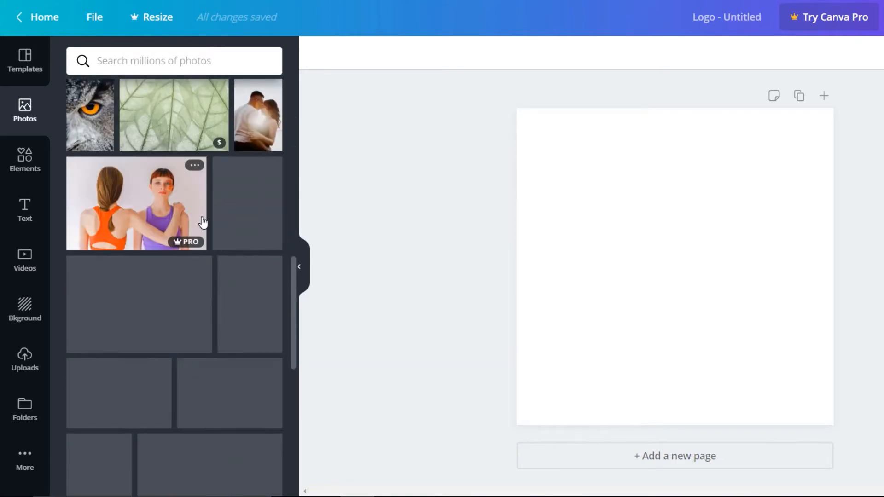
{"action": "scroll", "coordinate": [203, 222], "scroll_direction": "down", "scroll_amount": 5}
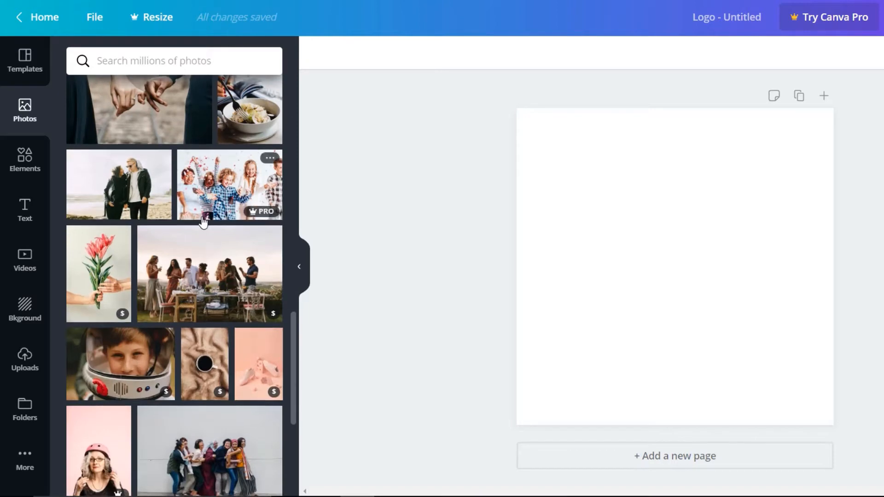
{"action": "scroll", "coordinate": [202, 222], "scroll_direction": "down", "scroll_amount": 5}
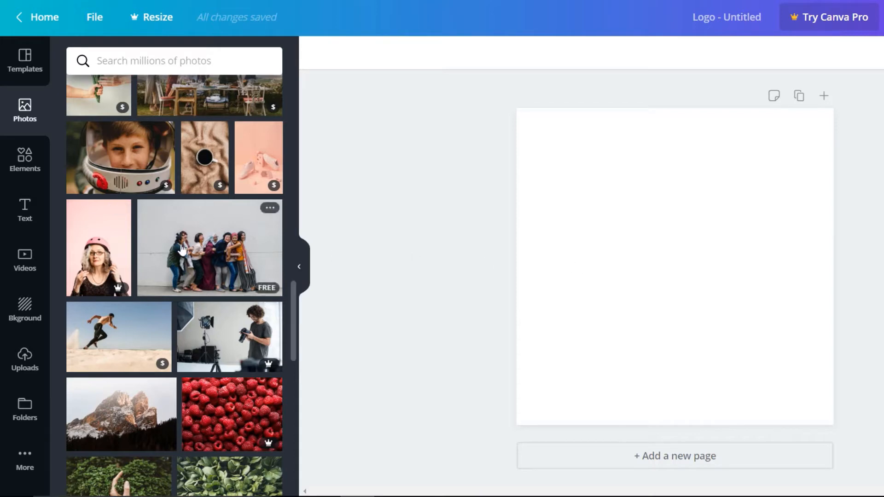
- Look through the full Grids collection in the elements library and return to the element categories
{"action": "left_click", "coordinate": [24, 161]}
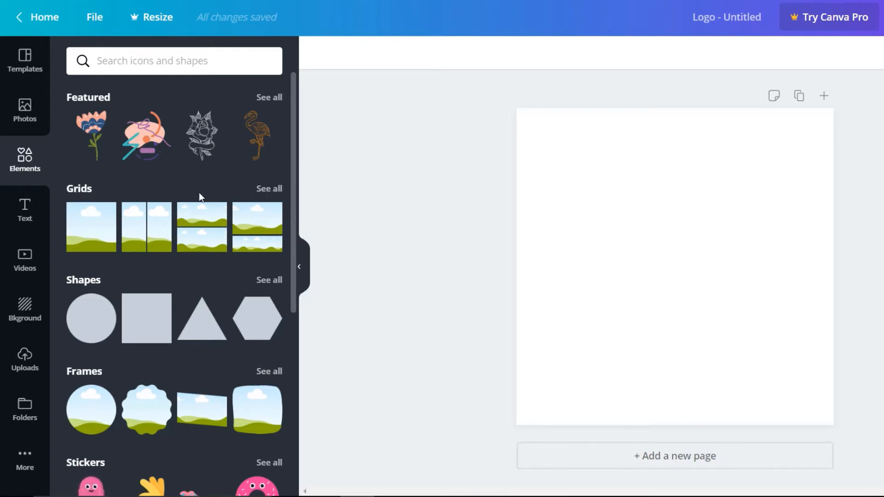
{"action": "left_click", "coordinate": [268, 191]}
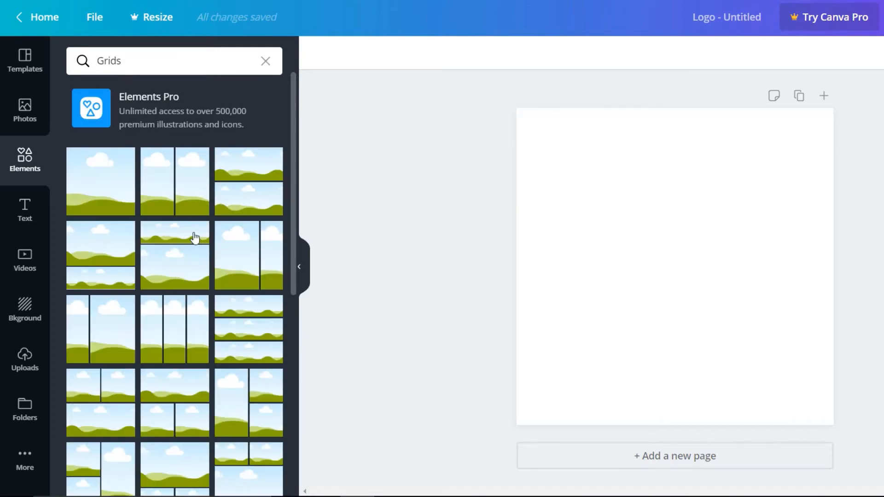
{"action": "scroll", "coordinate": [195, 238], "scroll_direction": "down", "scroll_amount": 8}
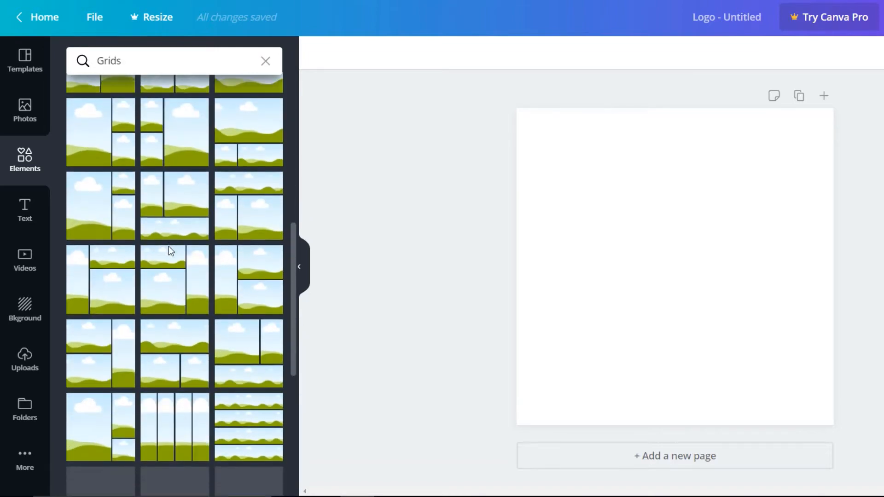
{"action": "scroll", "coordinate": [168, 245], "scroll_direction": "down", "scroll_amount": 7}
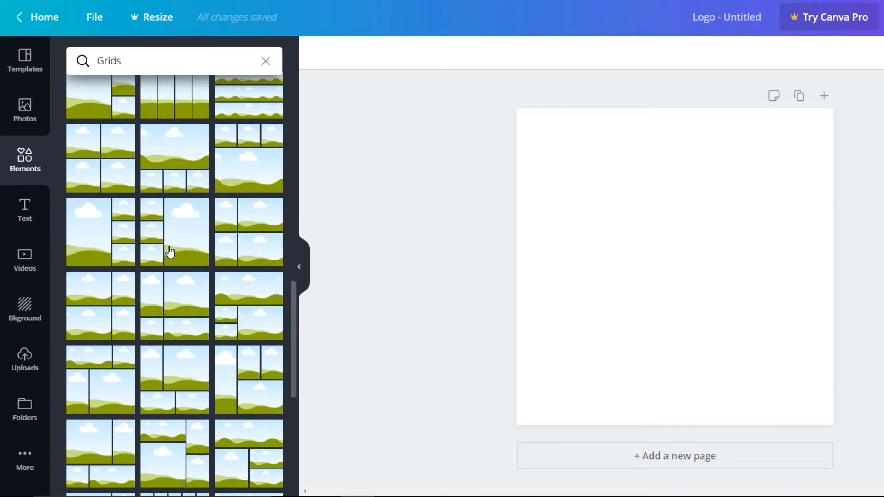
{"action": "scroll", "coordinate": [168, 227], "scroll_direction": "up", "scroll_amount": 7}
{"action": "scroll", "coordinate": [198, 195], "scroll_direction": "down", "scroll_amount": 1}
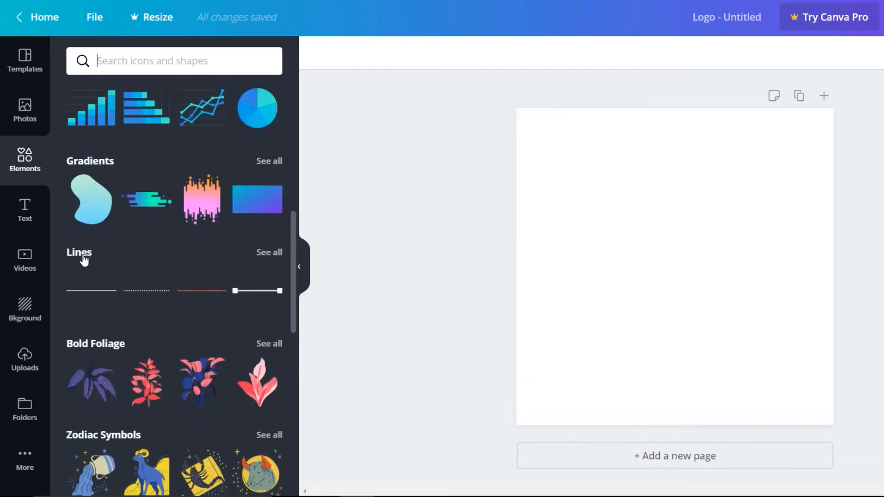
- Look through the full Lines collection of elements, including arrows and decorative dividers, and clear the Lines filter
{"action": "left_click", "coordinate": [268, 253]}
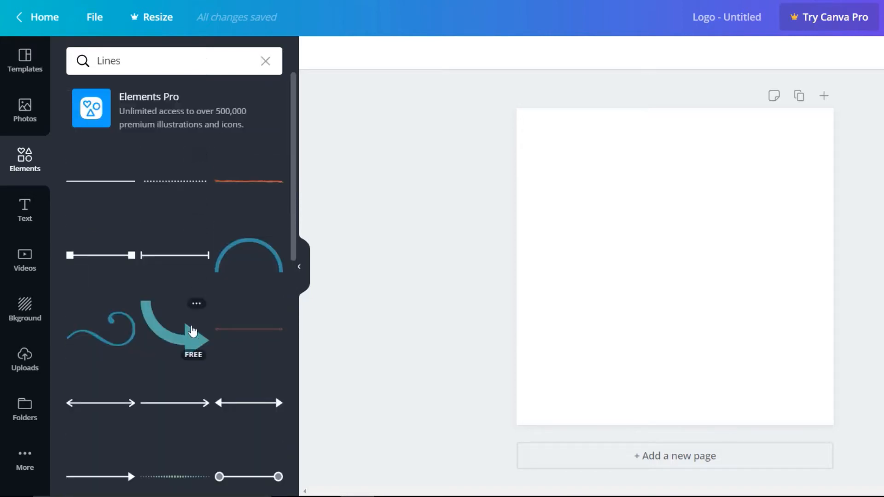
{"action": "scroll", "coordinate": [196, 313], "scroll_direction": "down", "scroll_amount": 7}
{"action": "scroll", "coordinate": [193, 317], "scroll_direction": "down", "scroll_amount": 7}
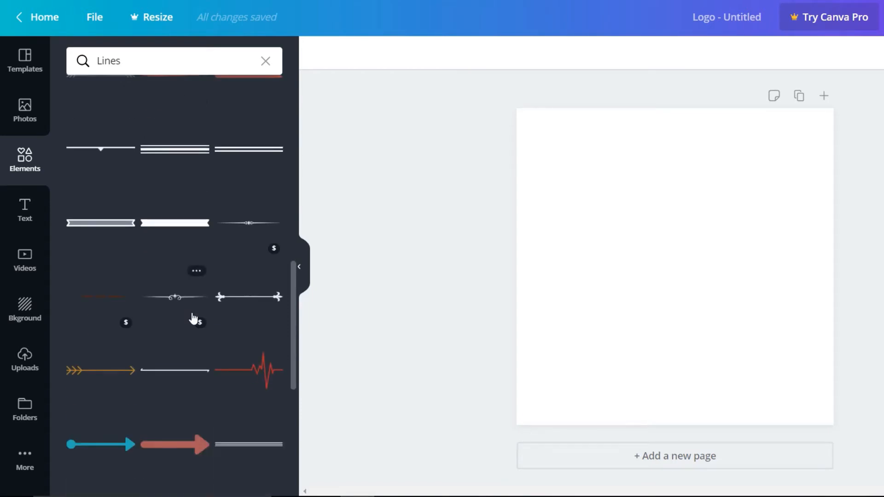
{"action": "scroll", "coordinate": [193, 317], "scroll_direction": "down", "scroll_amount": 9}
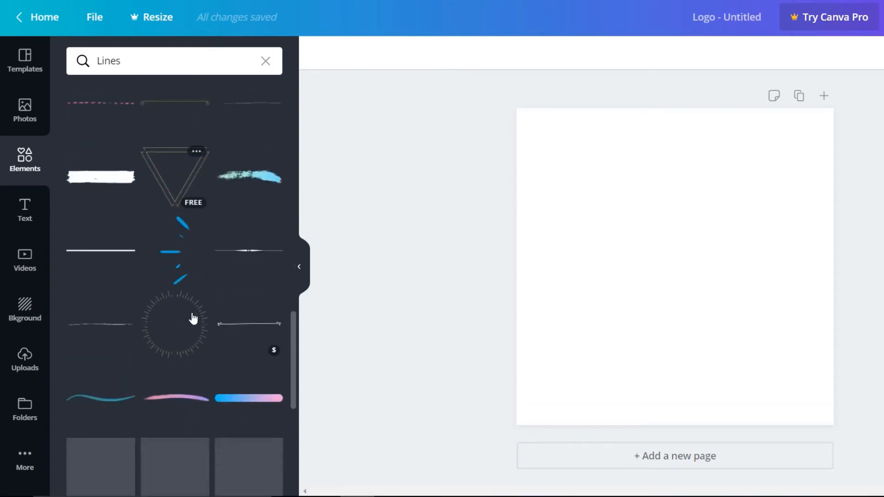
{"action": "scroll", "coordinate": [194, 318], "scroll_direction": "down", "scroll_amount": 3}
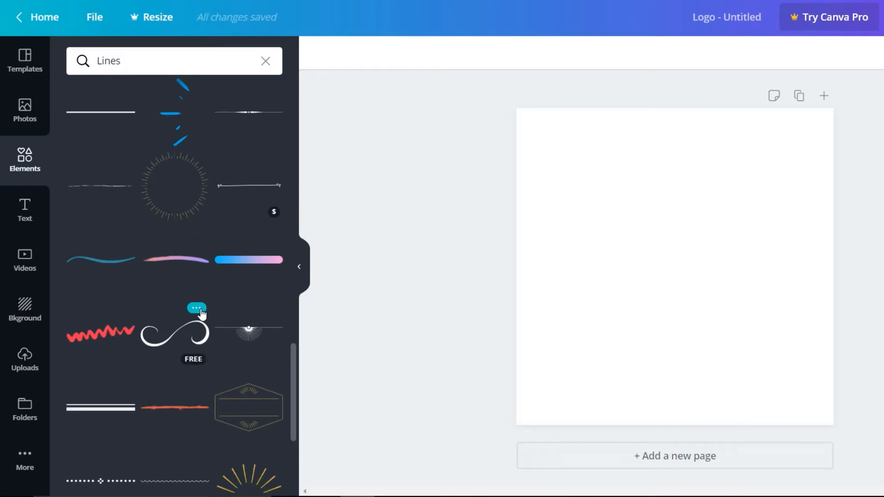
{"action": "scroll", "coordinate": [200, 313], "scroll_direction": "up", "scroll_amount": 12}
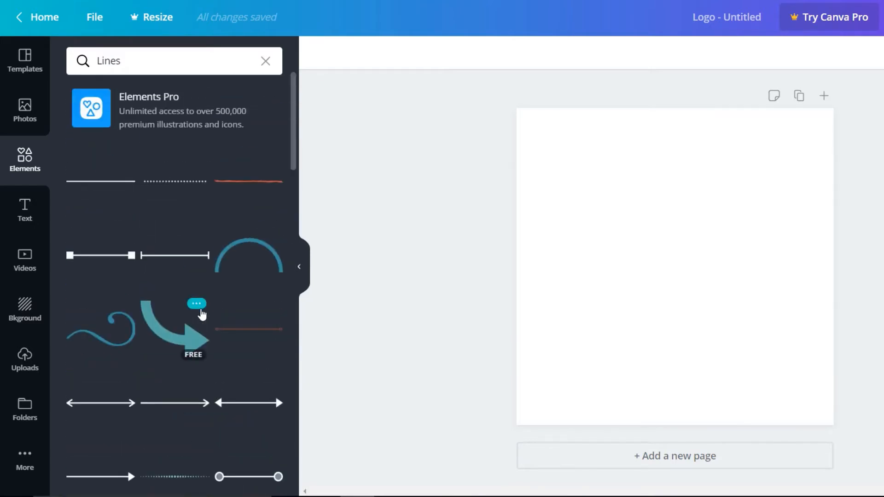
{"action": "left_click", "coordinate": [265, 61]}
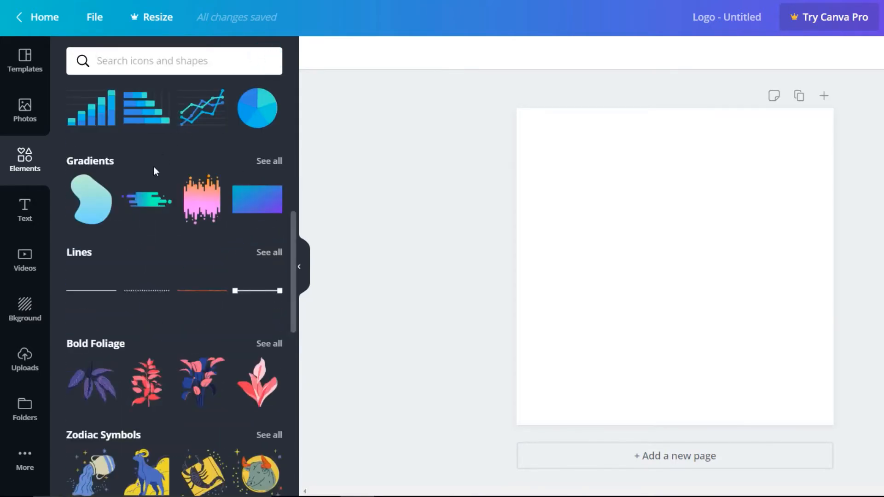
- Review the heading, subheading and body text options and browse the ready-made font combinations
{"action": "left_click", "coordinate": [26, 210]}
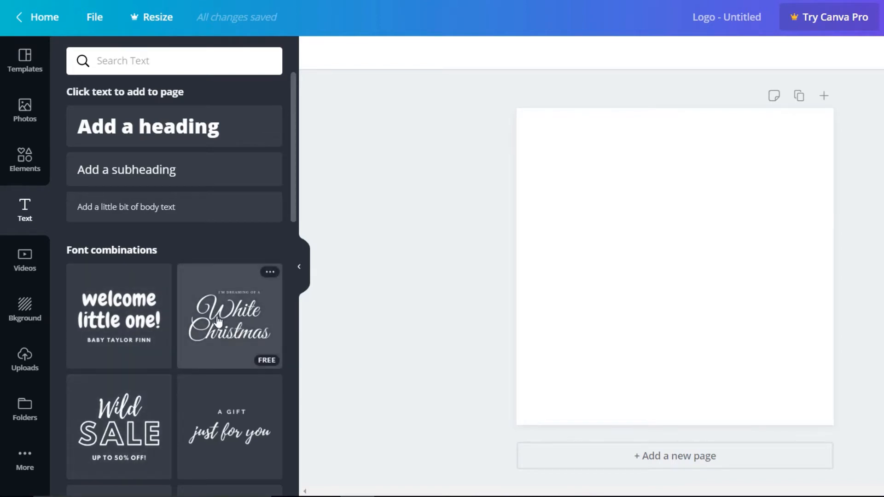
{"action": "scroll", "coordinate": [218, 321], "scroll_direction": "down", "scroll_amount": 4}
{"action": "scroll", "coordinate": [218, 321], "scroll_direction": "down", "scroll_amount": 2}
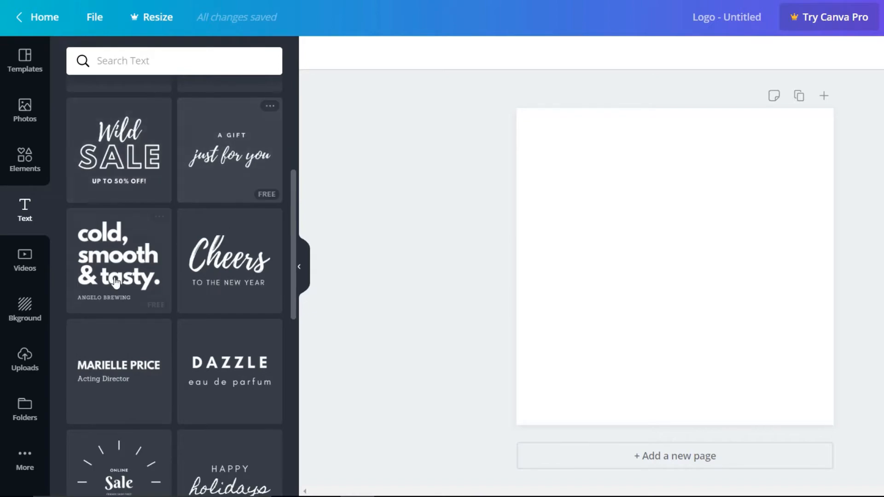
{"action": "scroll", "coordinate": [129, 326], "scroll_direction": "down", "scroll_amount": 7}
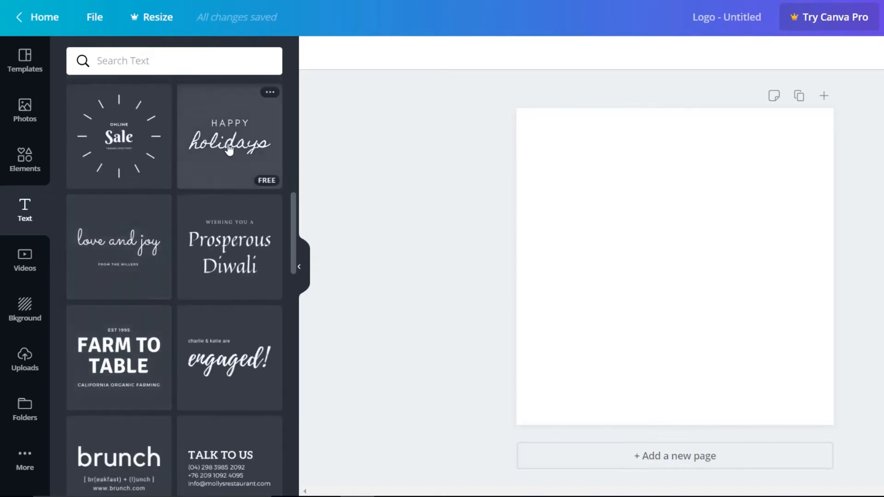
{"action": "scroll", "coordinate": [147, 325], "scroll_direction": "down", "scroll_amount": 6}
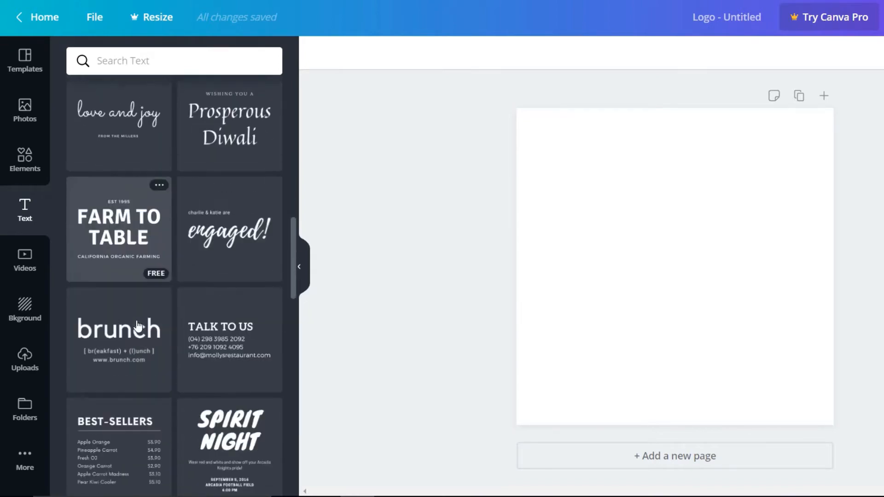
- View the stock video categories and browse the available background colours and images
{"action": "left_click", "coordinate": [25, 263]}
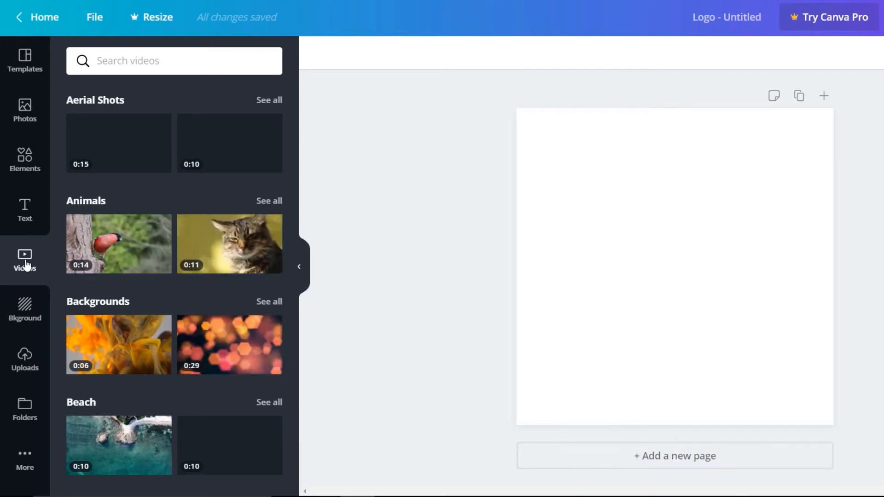
{"action": "left_click", "coordinate": [26, 306]}
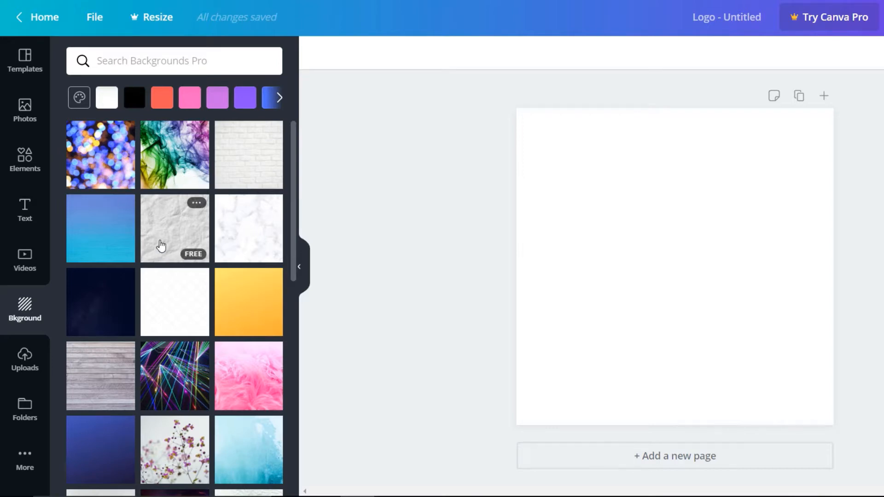
{"action": "scroll", "coordinate": [161, 245], "scroll_direction": "down", "scroll_amount": 10}
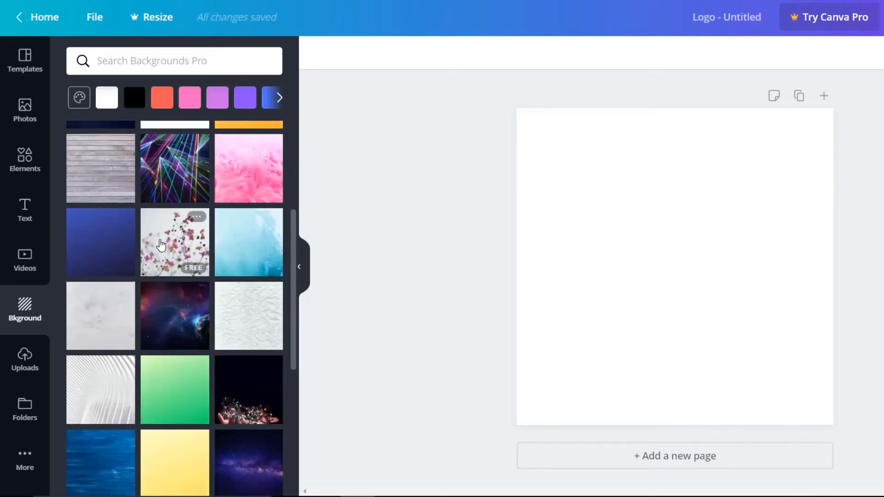
{"action": "scroll", "coordinate": [161, 246], "scroll_direction": "down", "scroll_amount": 10}
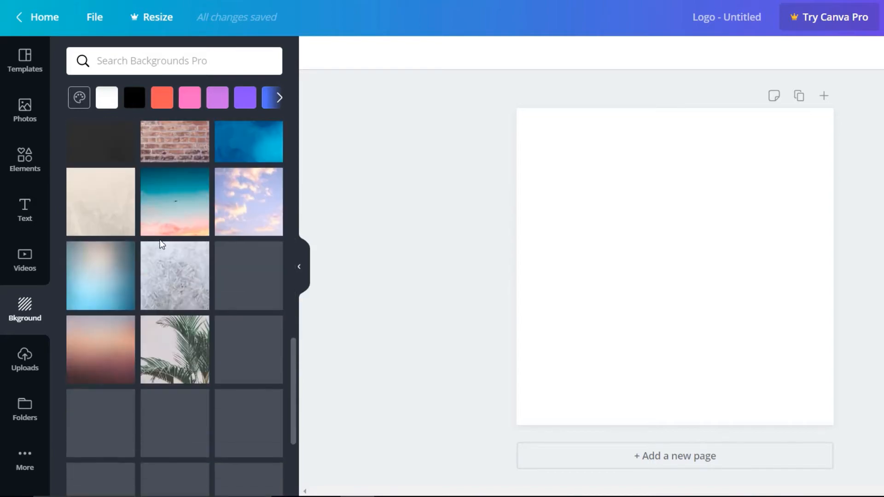
{"action": "scroll", "coordinate": [161, 246], "scroll_direction": "down", "scroll_amount": 1}
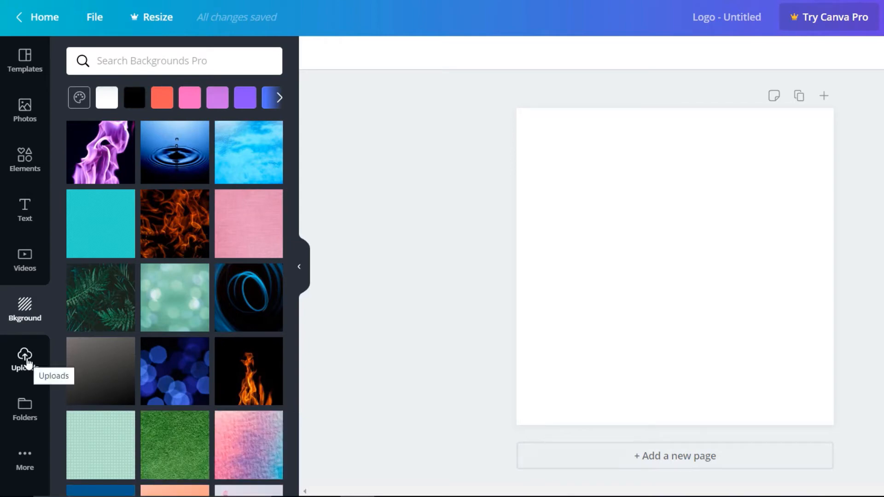
- Revisit the logo templates and browse further down the stock photo library
{"action": "left_click", "coordinate": [32, 72]}
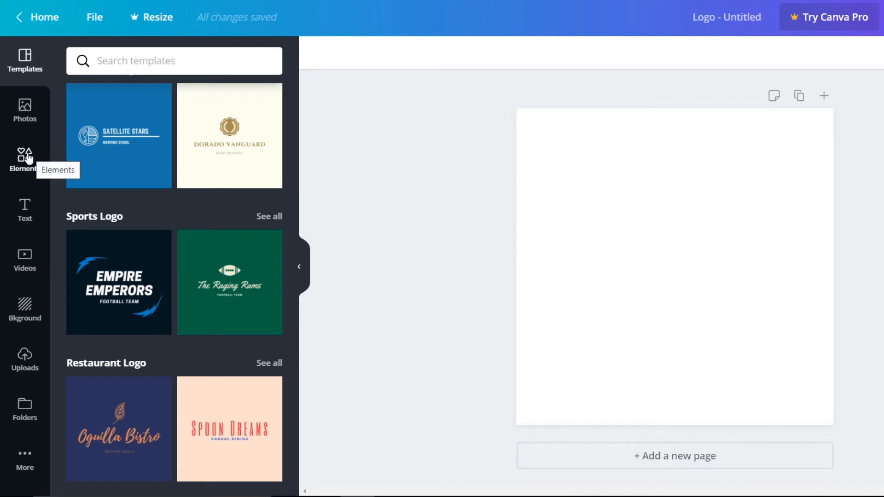
{"action": "left_click", "coordinate": [26, 106]}
{"action": "scroll", "coordinate": [183, 215], "scroll_direction": "down", "scroll_amount": 10}
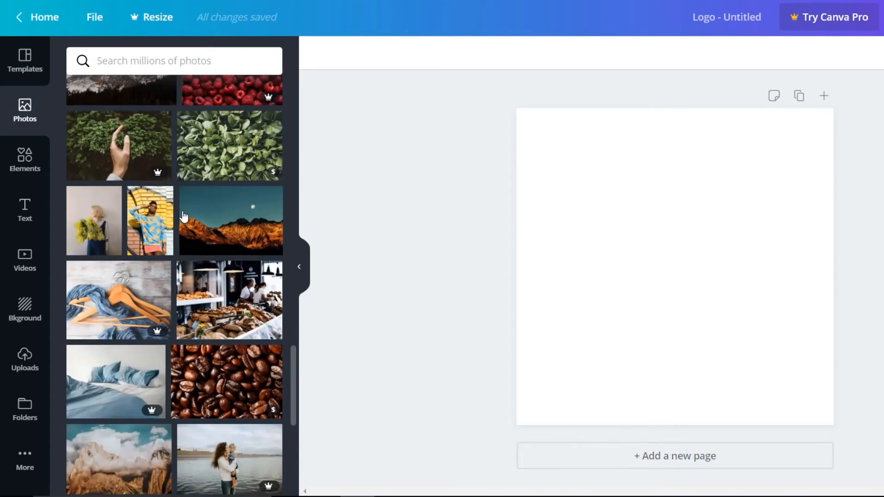
{"action": "scroll", "coordinate": [182, 215], "scroll_direction": "down", "scroll_amount": 10}
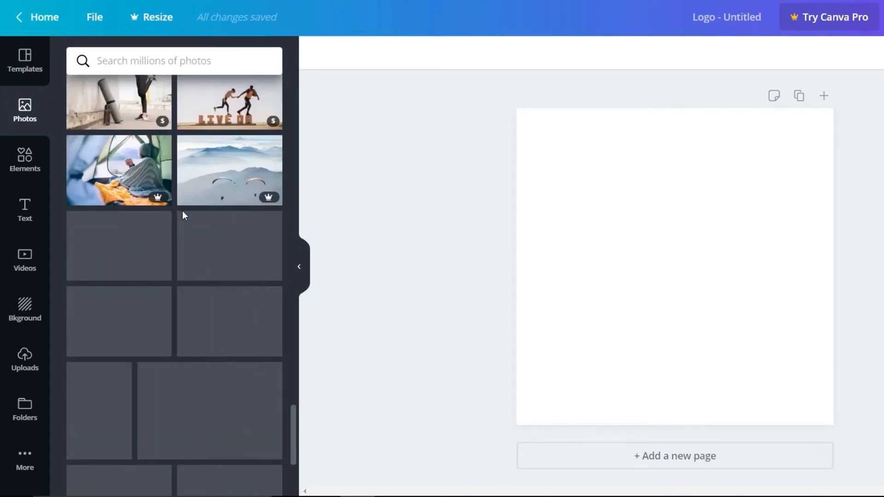
{"action": "scroll", "coordinate": [182, 211], "scroll_direction": "up", "scroll_amount": 5}
{"action": "scroll", "coordinate": [184, 216], "scroll_direction": "down", "scroll_amount": 10}
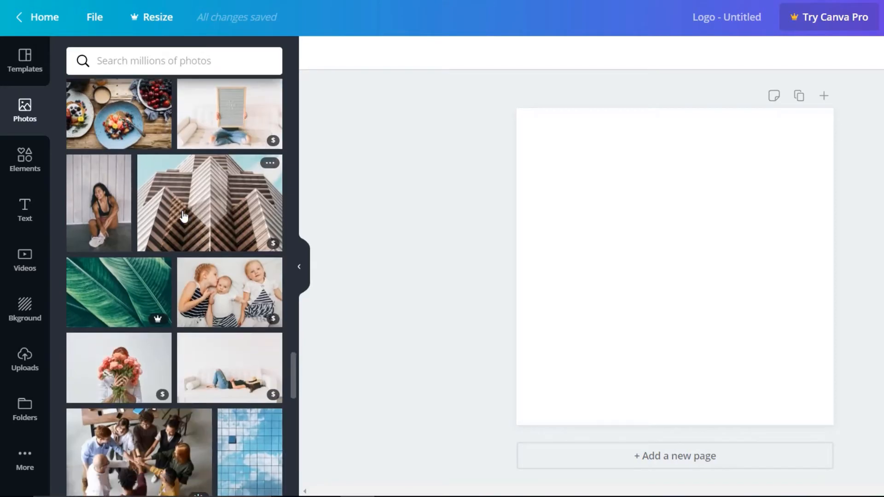
- Place the round red eye graphic from the Vivid Contrast Objects elements on the blank logo page
{"action": "left_click", "coordinate": [26, 161]}
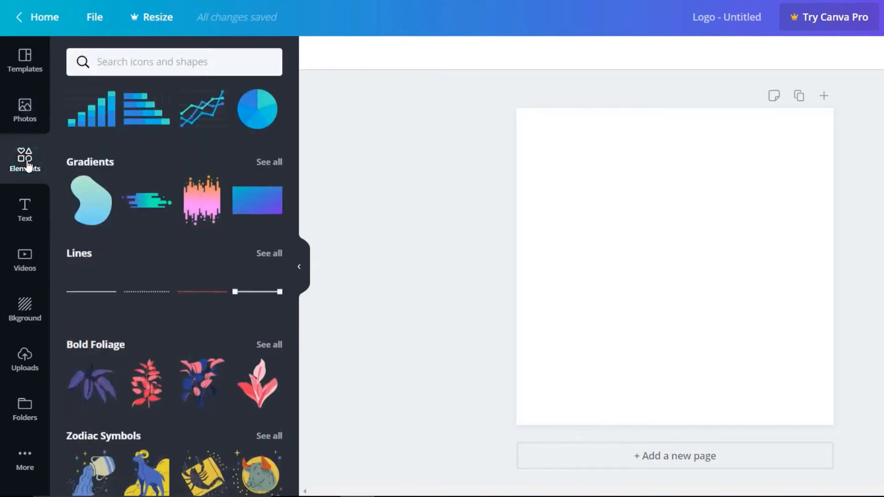
{"action": "scroll", "coordinate": [189, 194], "scroll_direction": "down", "scroll_amount": 12}
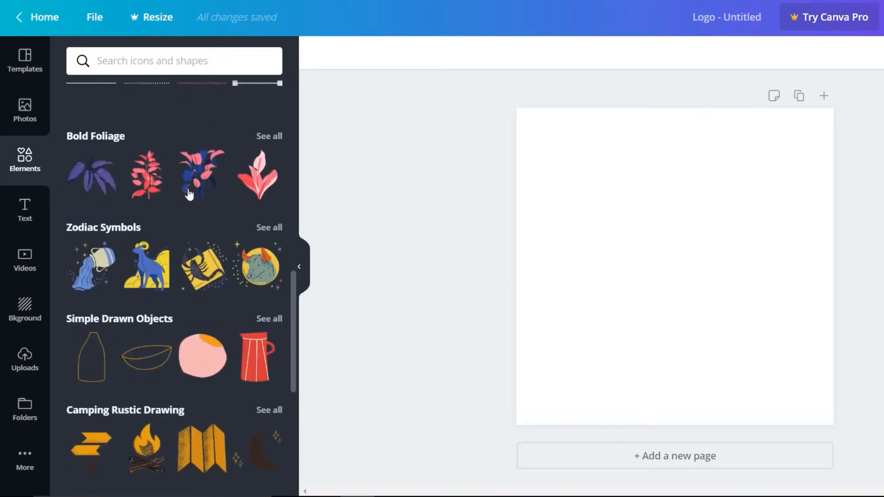
{"action": "scroll", "coordinate": [189, 193], "scroll_direction": "down", "scroll_amount": 5}
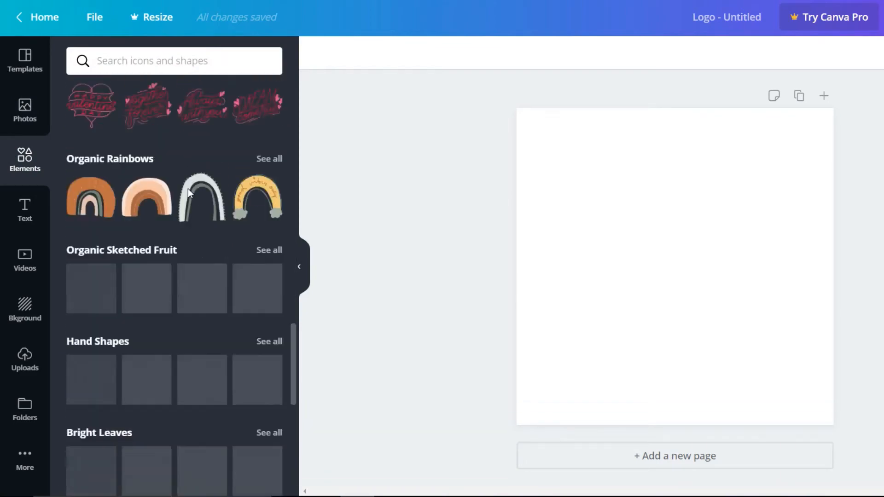
{"action": "scroll", "coordinate": [188, 193], "scroll_direction": "down", "scroll_amount": 12}
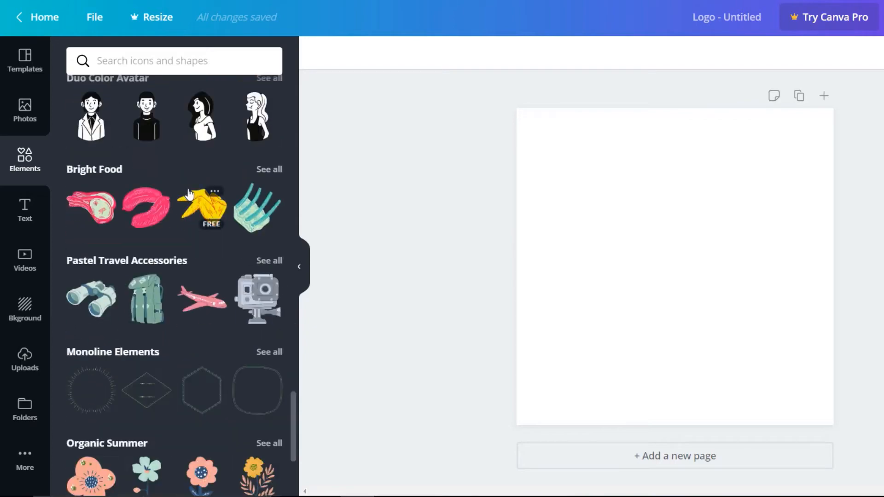
{"action": "scroll", "coordinate": [188, 191], "scroll_direction": "down", "scroll_amount": 5}
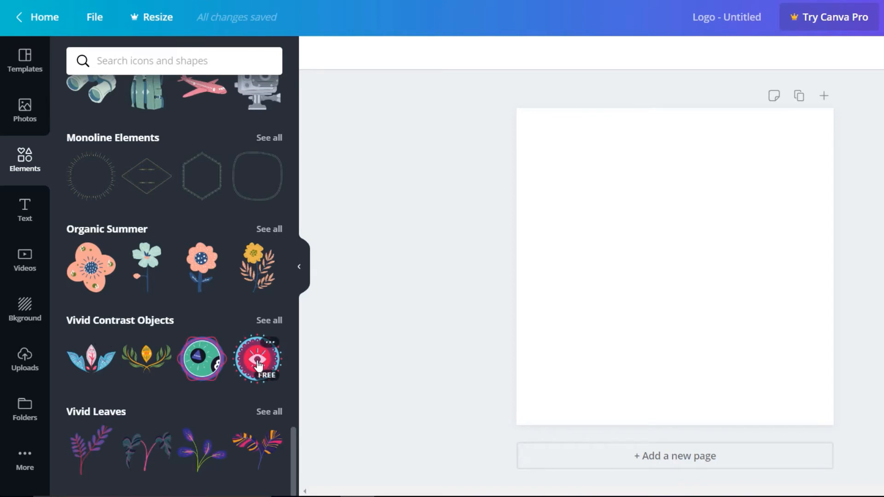
{"action": "left_click_drag", "start_coordinate": [257, 364], "coordinate": [555, 168]}
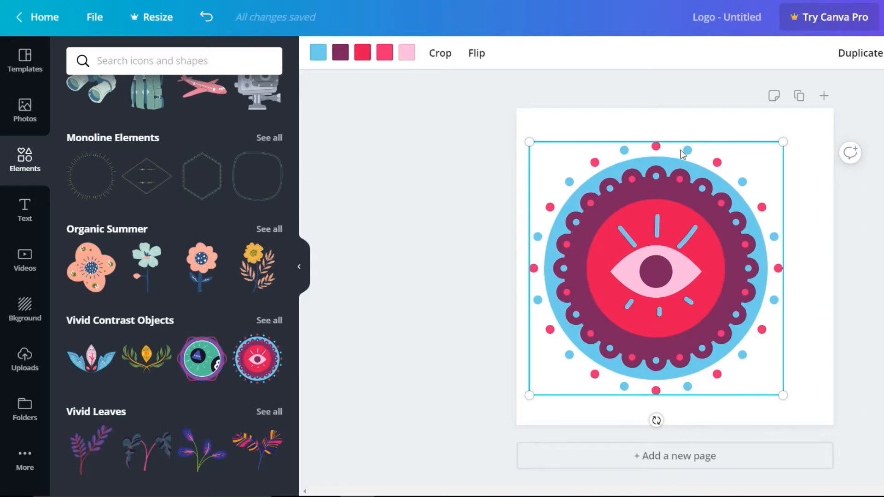
- Shrink the round eye graphic to about 130 × 130 and place it midway down the logo page, near its left edge
{"action": "left_click", "coordinate": [782, 143]}
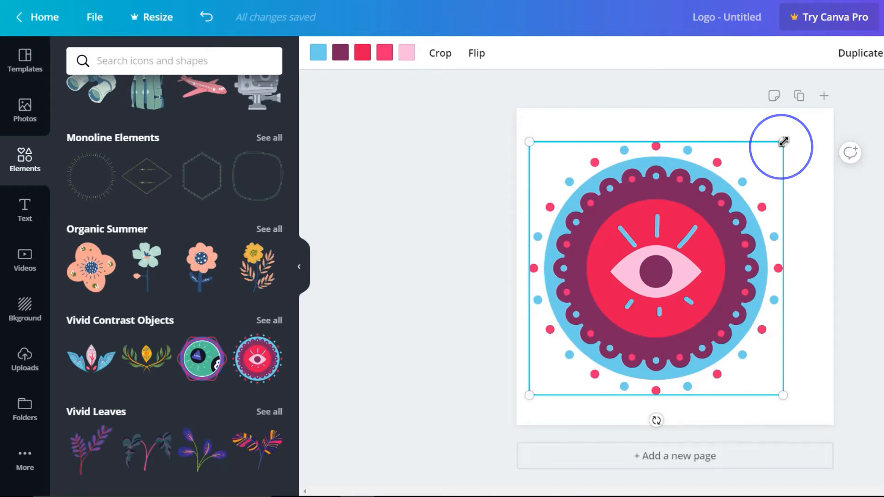
{"action": "left_click_drag", "start_coordinate": [785, 143], "coordinate": [621, 333]}
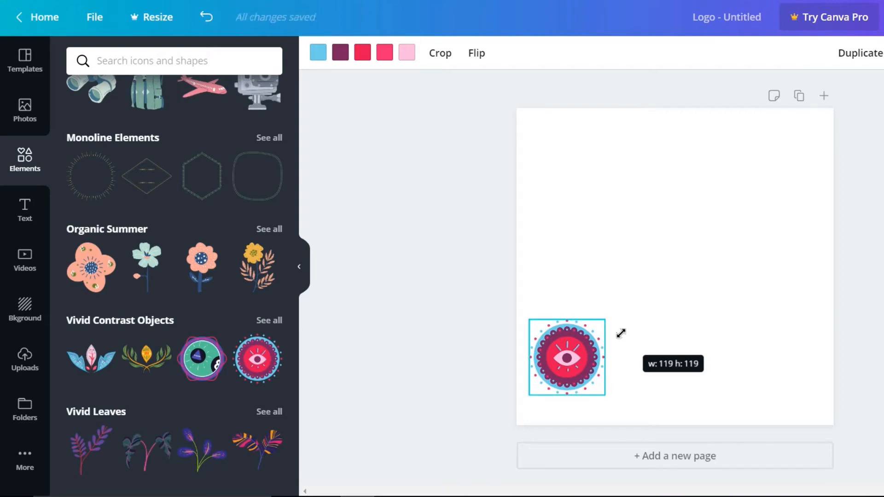
{"action": "left_click_drag", "start_coordinate": [620, 332], "coordinate": [619, 317]}
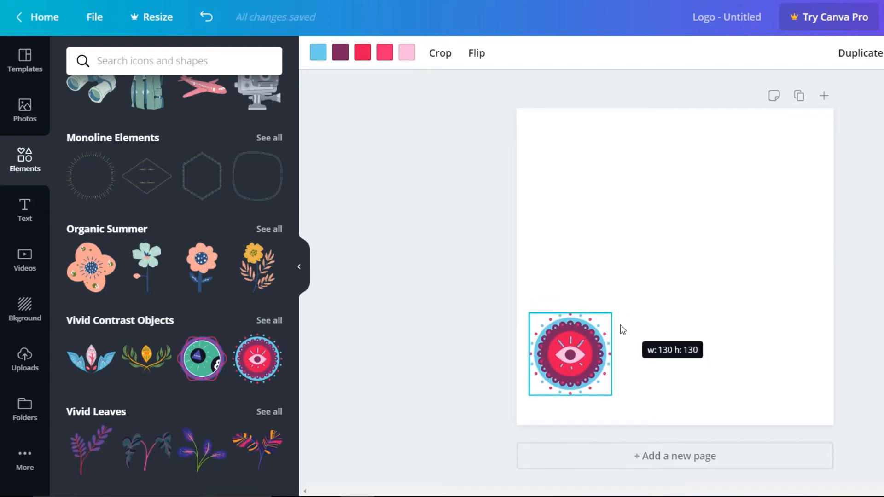
{"action": "left_click_drag", "start_coordinate": [575, 361], "coordinate": [568, 259]}
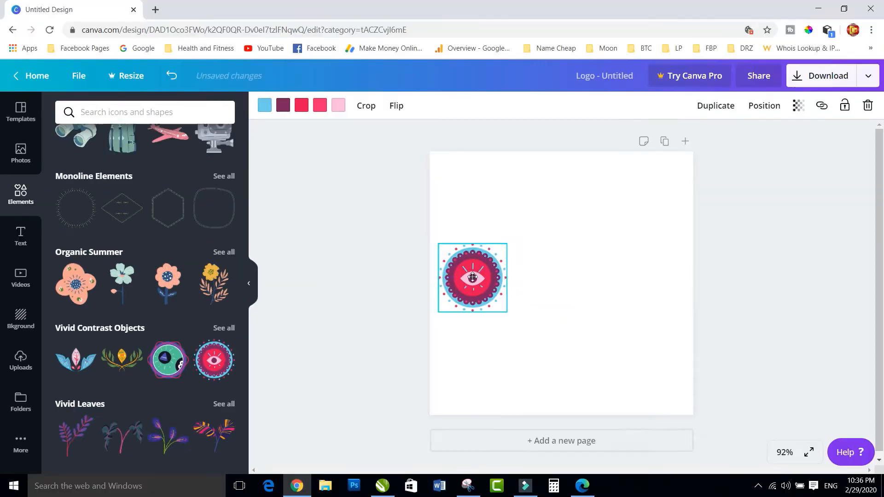
{"action": "mouse_move", "coordinate": [472, 276]}
{"action": "left_mouse_down"}
{"action": "mouse_move", "coordinate": [559, 283]}
{"action": "mouse_move", "coordinate": [476, 283]}
{"action": "left_mouse_up"}
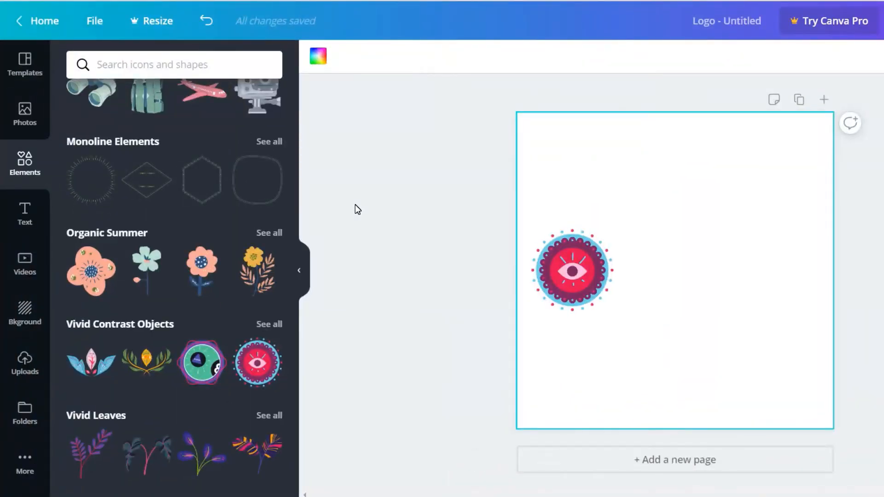
- Add a heading text box to the logo page and place it above and to the right of the eye graphic
{"action": "left_click", "coordinate": [26, 214]}
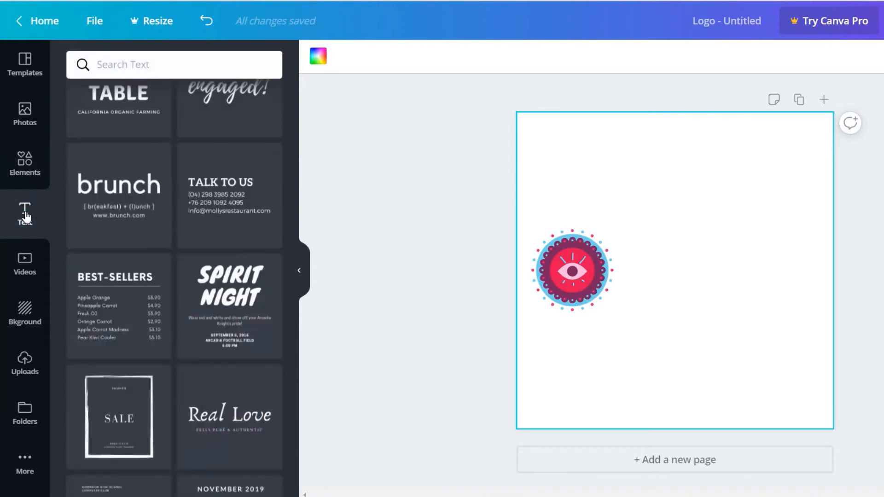
{"action": "scroll", "coordinate": [132, 216], "scroll_direction": "up", "scroll_amount": 5}
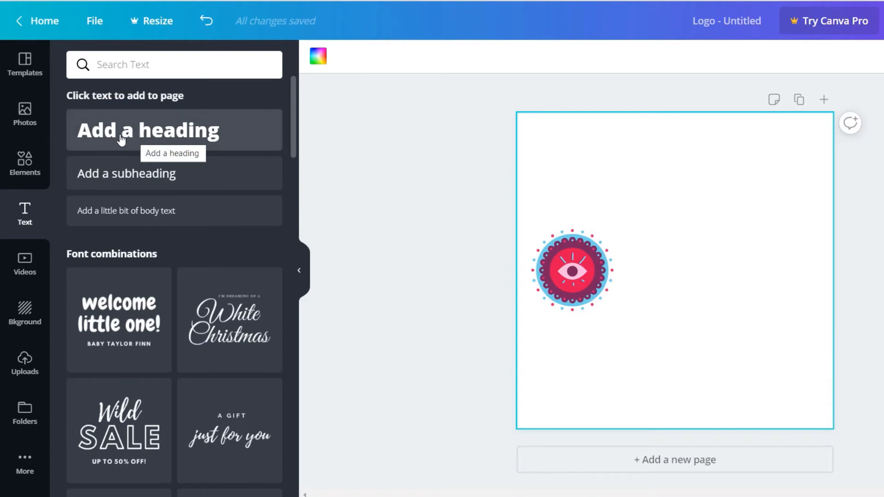
{"action": "left_click", "coordinate": [174, 133]}
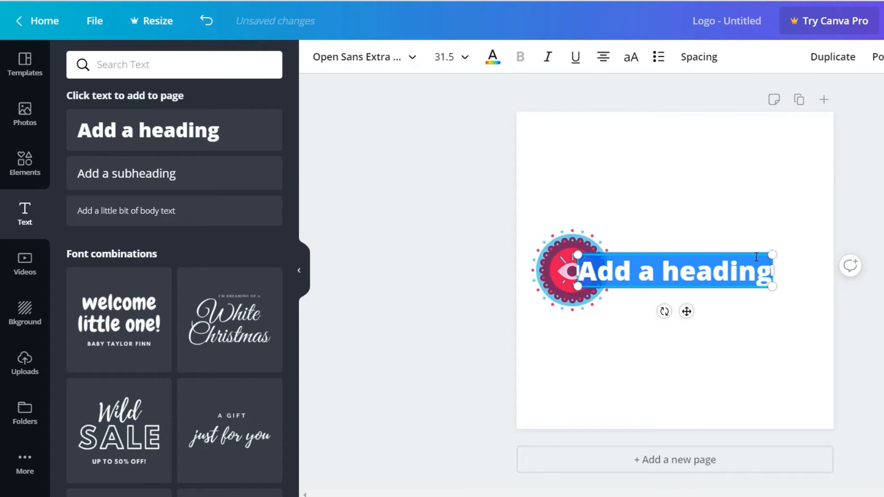
{"action": "left_click_drag", "start_coordinate": [738, 253], "coordinate": [785, 218]}
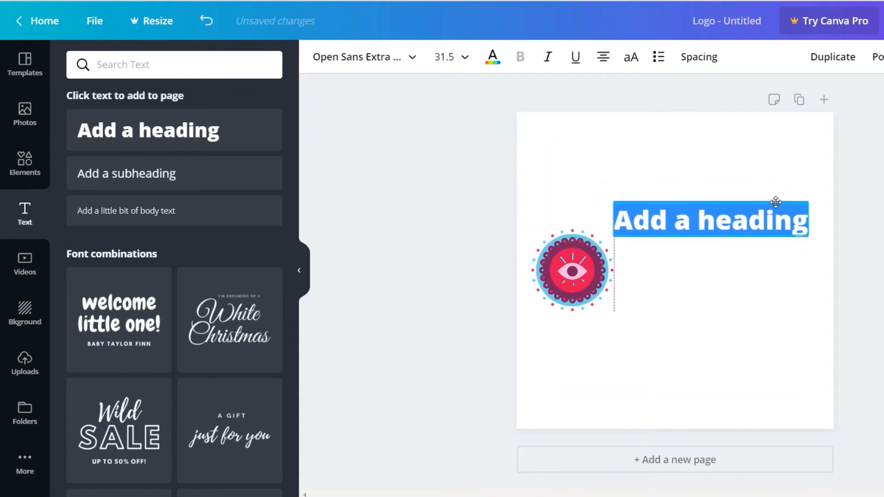
- Replace the heading's placeholder text with HEALTH CARE and widen its text box to fit the words on one line
{"action": "left_click", "coordinate": [697, 218]}
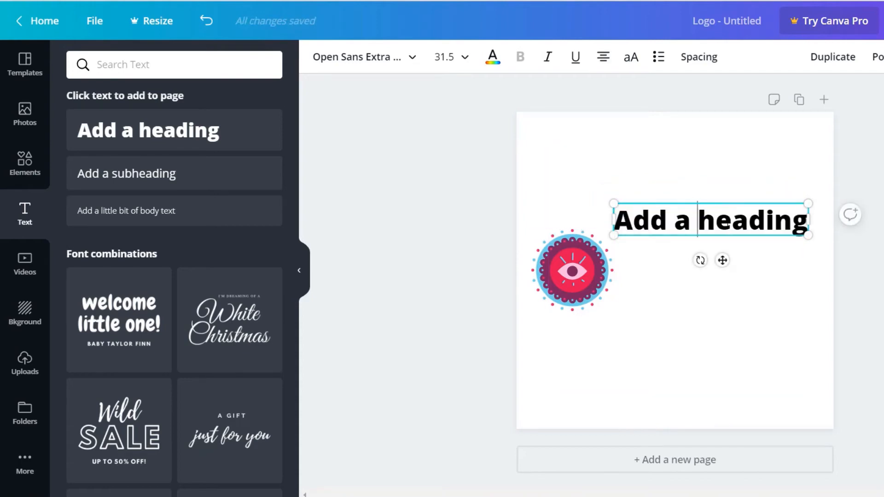
{"action": "double_click", "coordinate": [729, 221]}
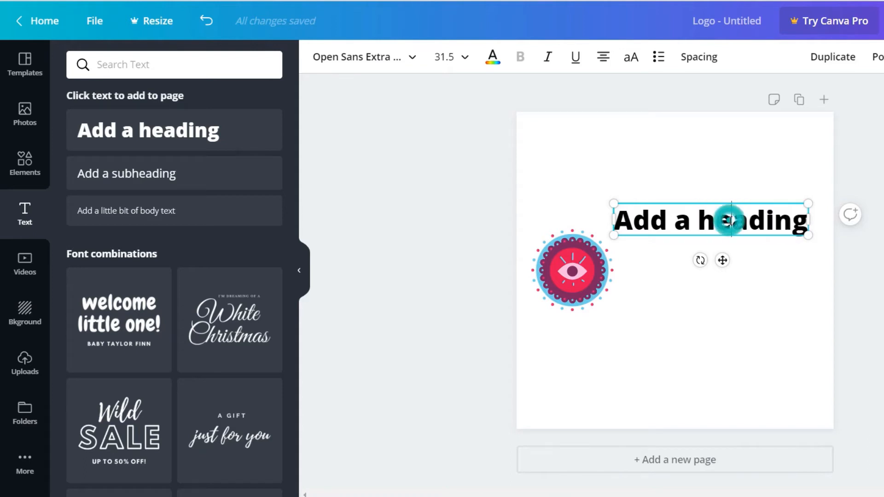
{"action": "triple_click", "coordinate": [730, 221]}
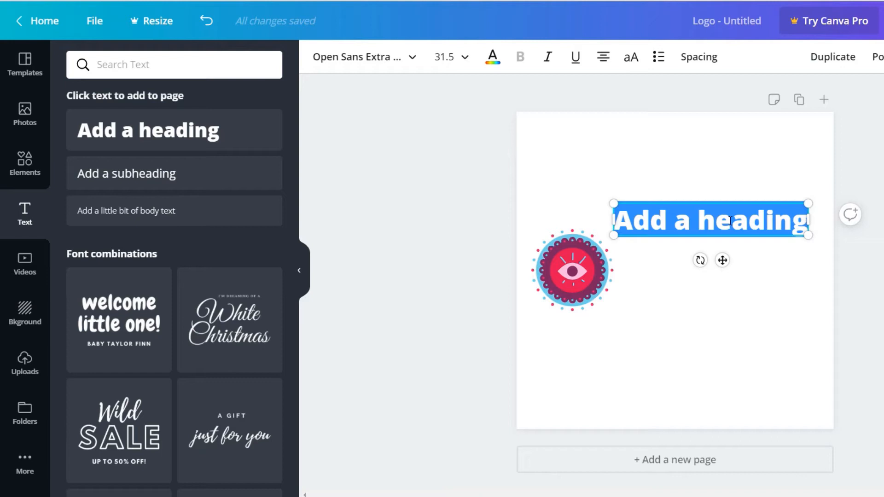
{"action": "type", "text": "HEAL"}
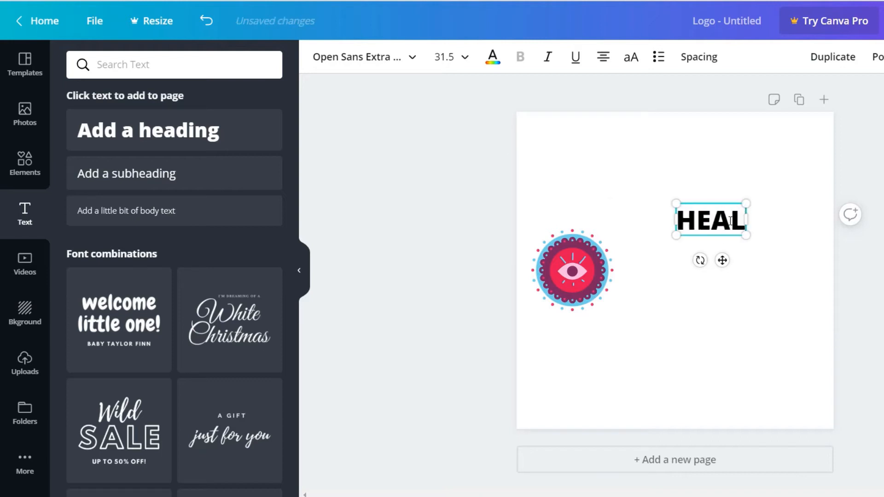
{"action": "type", "text": "TH CARE"}
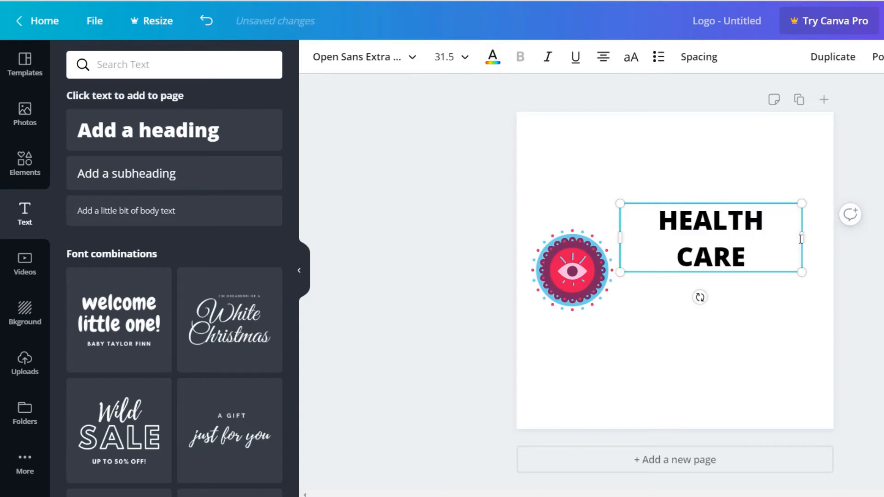
{"action": "mouse_move", "coordinate": [801, 239]}
{"action": "left_mouse_down"}
{"action": "mouse_move", "coordinate": [825, 239]}
{"action": "mouse_move", "coordinate": [821, 223]}
{"action": "left_mouse_up"}
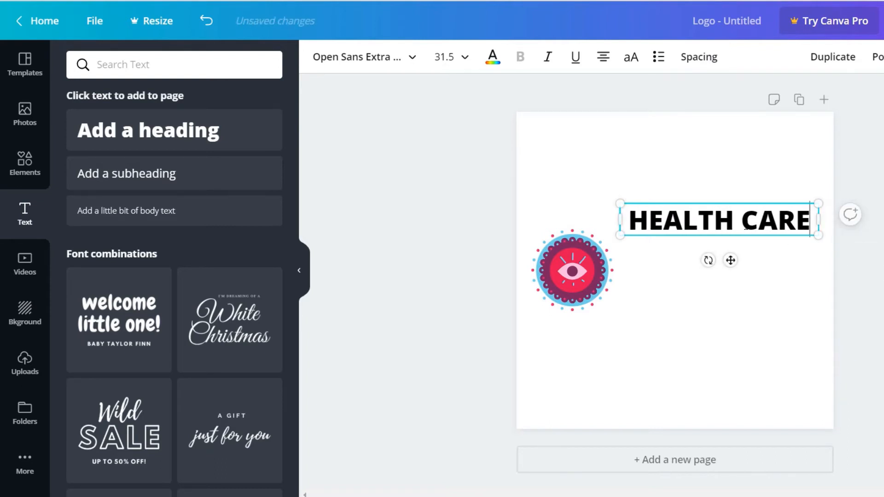
- Search the fonts for RALE and set the HEALTH CARE heading in Raleway Heavy
{"action": "left_click_drag", "start_coordinate": [629, 221], "coordinate": [736, 225]}
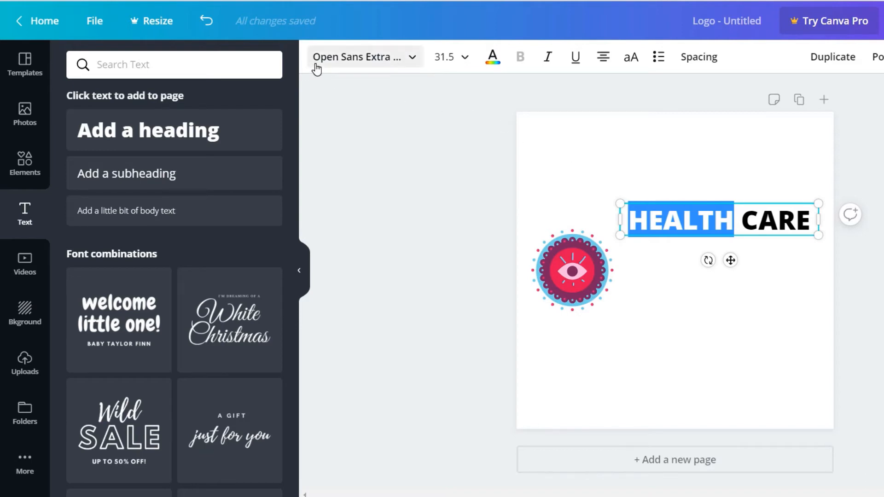
{"action": "left_click", "coordinate": [409, 61]}
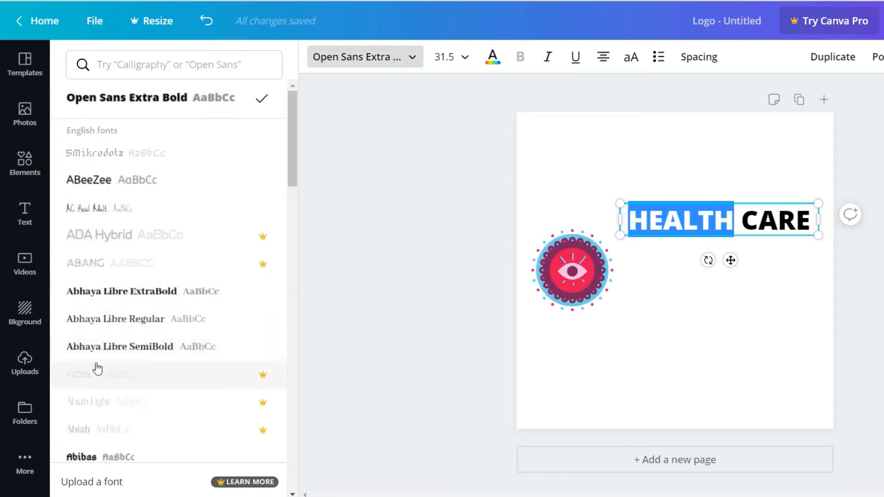
{"action": "scroll", "coordinate": [120, 271], "scroll_direction": "down", "scroll_amount": 10}
{"action": "scroll", "coordinate": [119, 272], "scroll_direction": "up", "scroll_amount": 10}
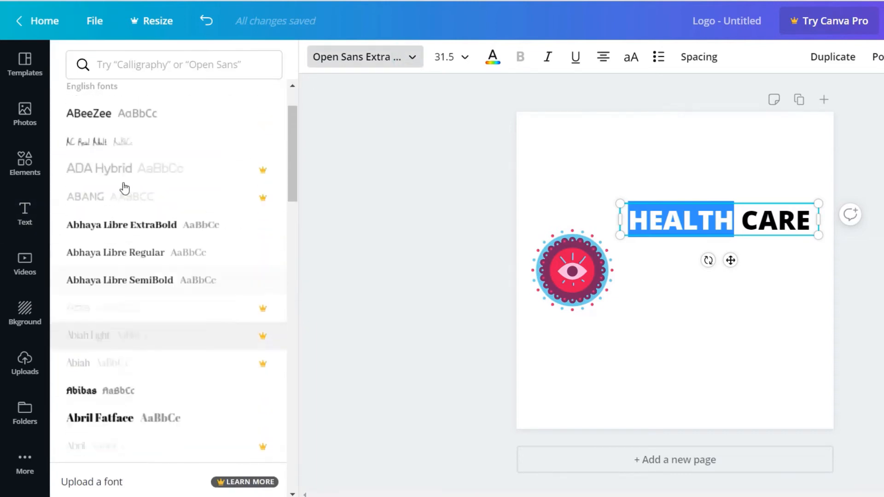
{"action": "left_click", "coordinate": [129, 69]}
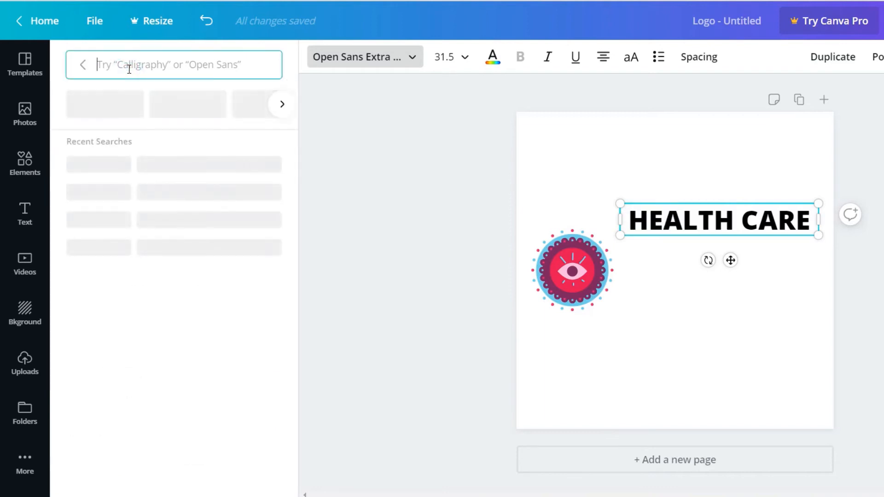
{"action": "type", "text": "RAL"}
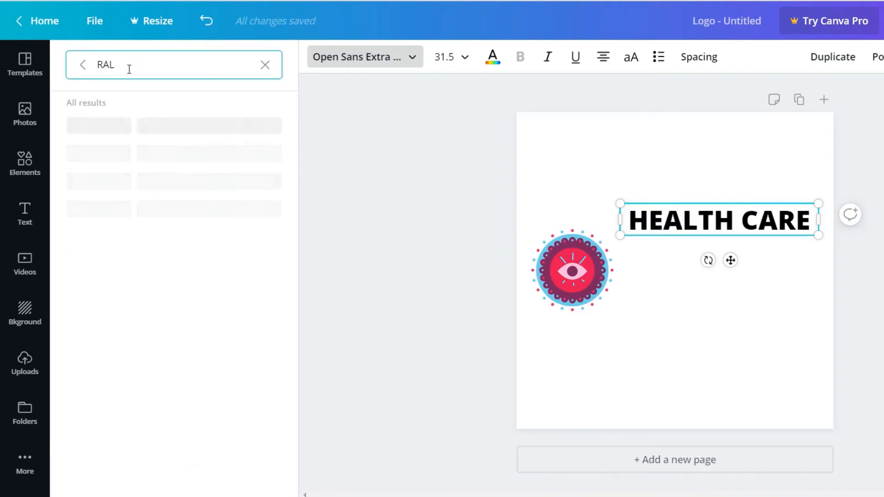
{"action": "type", "text": "E"}
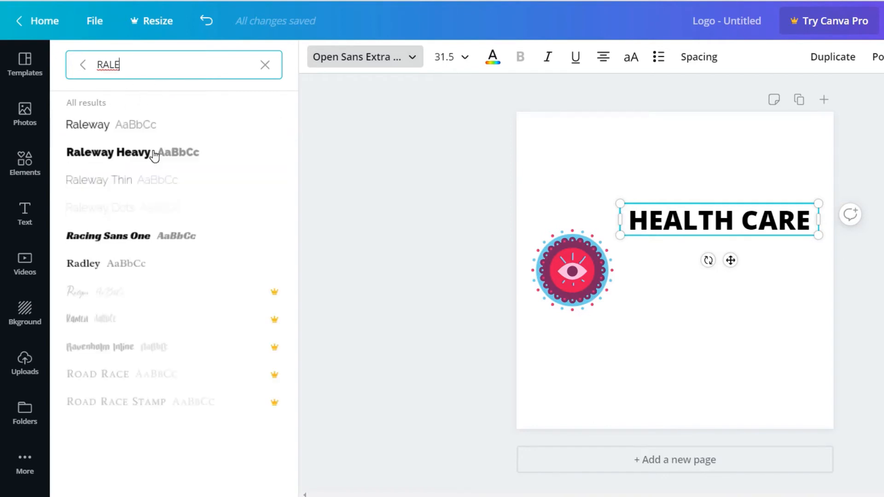
{"action": "left_click", "coordinate": [111, 159]}
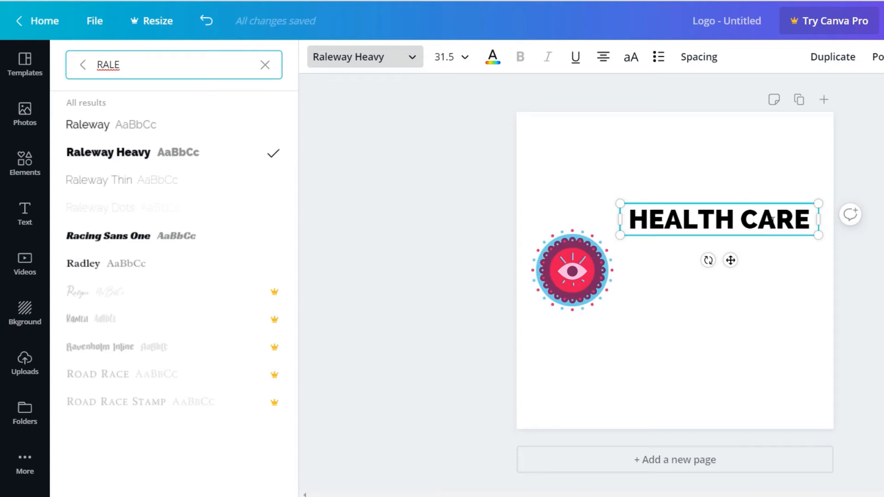
- Set the HEALTH CARE heading's font size to 32
{"action": "left_click", "coordinate": [462, 56]}
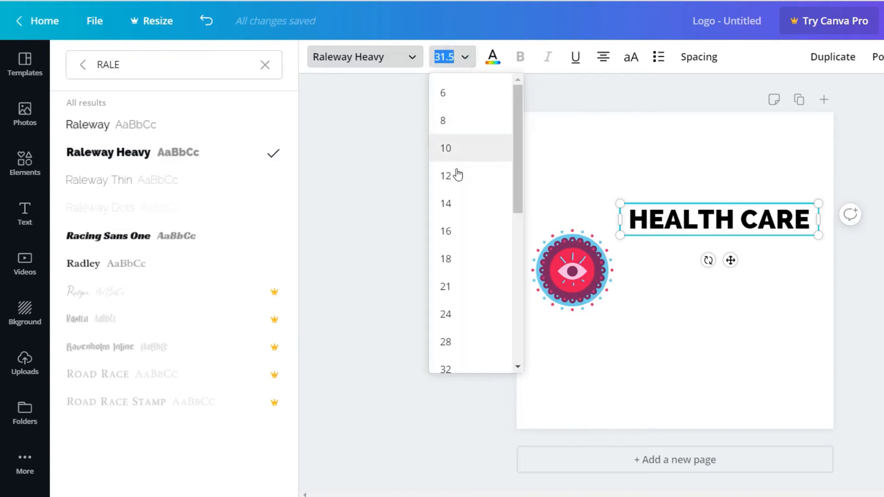
{"action": "scroll", "coordinate": [458, 264], "scroll_direction": "down", "scroll_amount": 3}
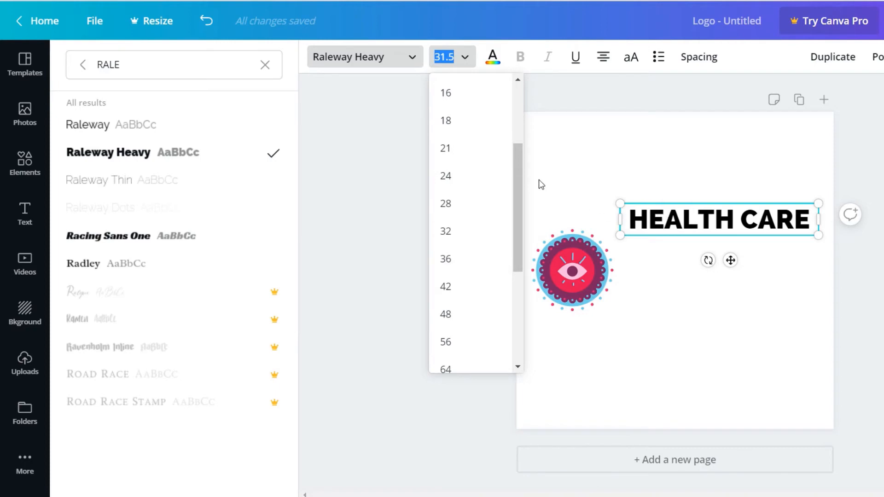
{"action": "left_click", "coordinate": [465, 236]}
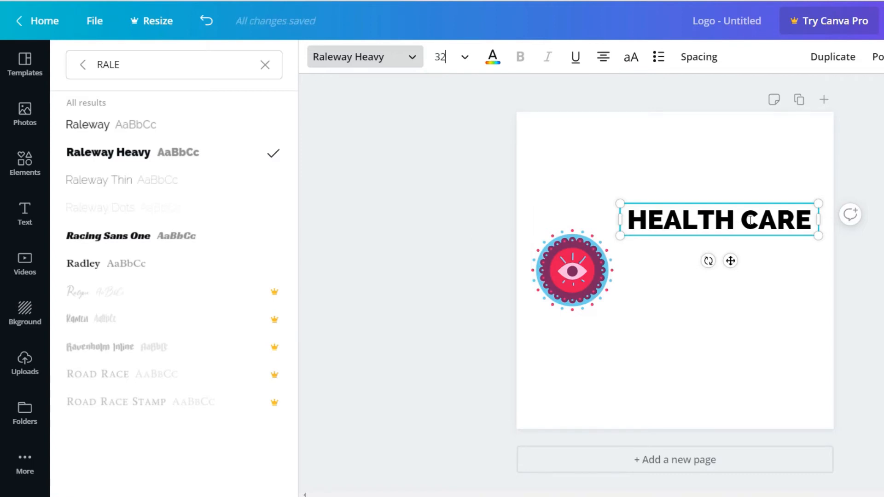
- Colour the word CARE in the heading with the dark violet from the default colours
{"action": "left_click_drag", "start_coordinate": [747, 220], "coordinate": [816, 219]}
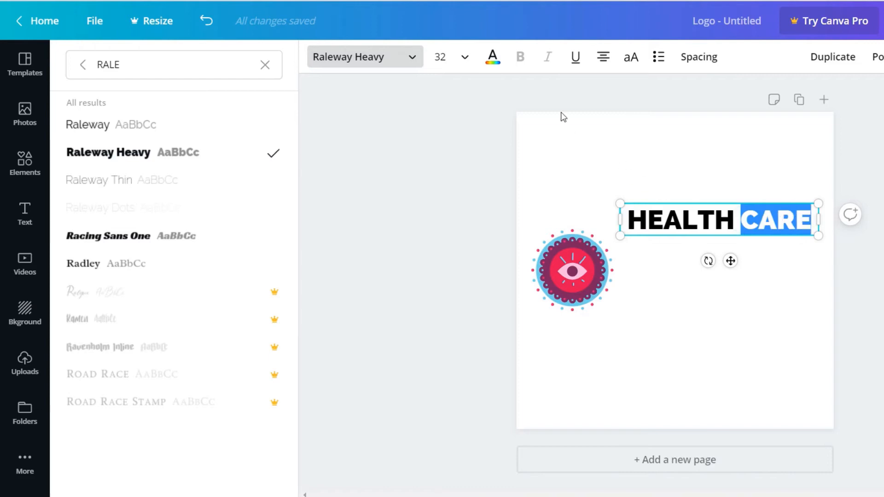
{"action": "left_click", "coordinate": [493, 58]}
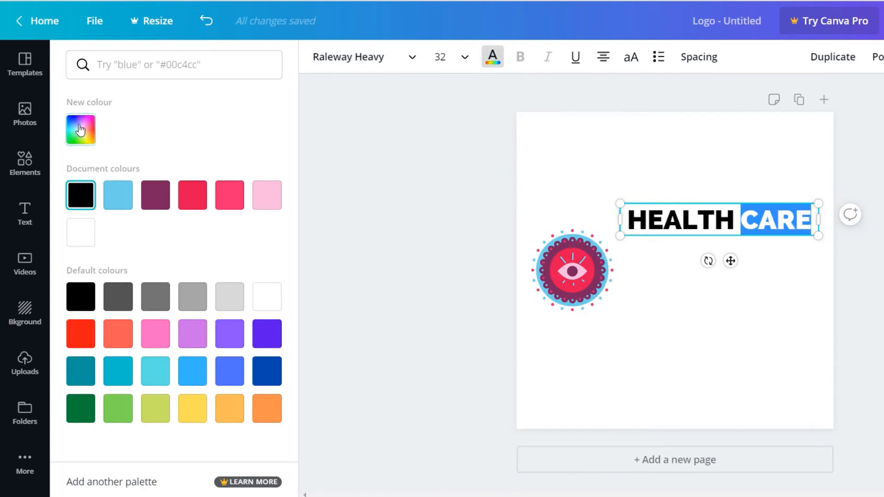
{"action": "left_click", "coordinate": [91, 140]}
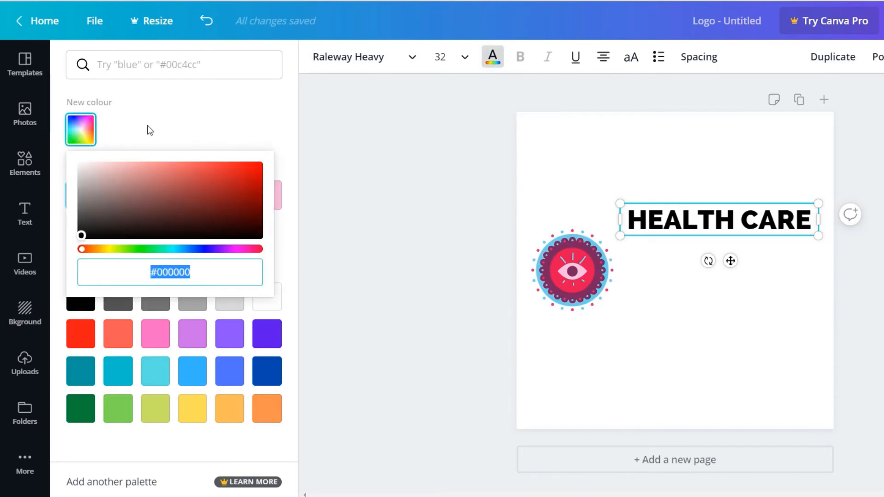
{"action": "left_click", "coordinate": [163, 111]}
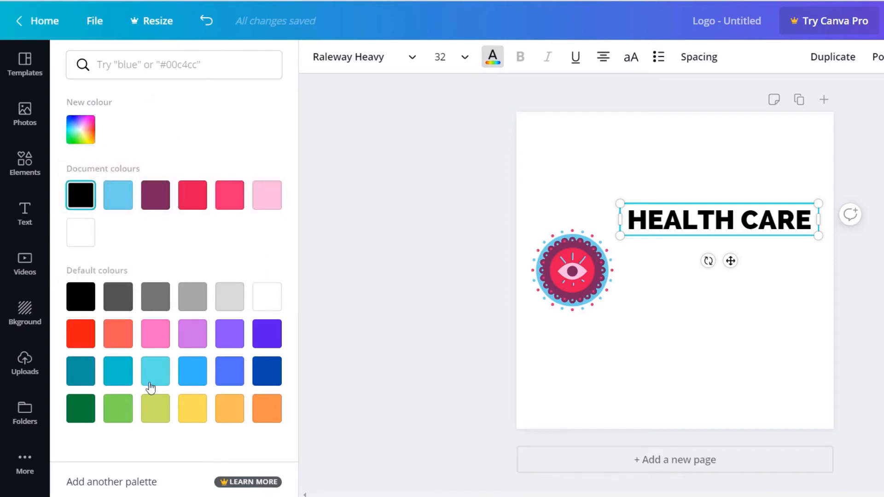
{"action": "left_click", "coordinate": [86, 384]}
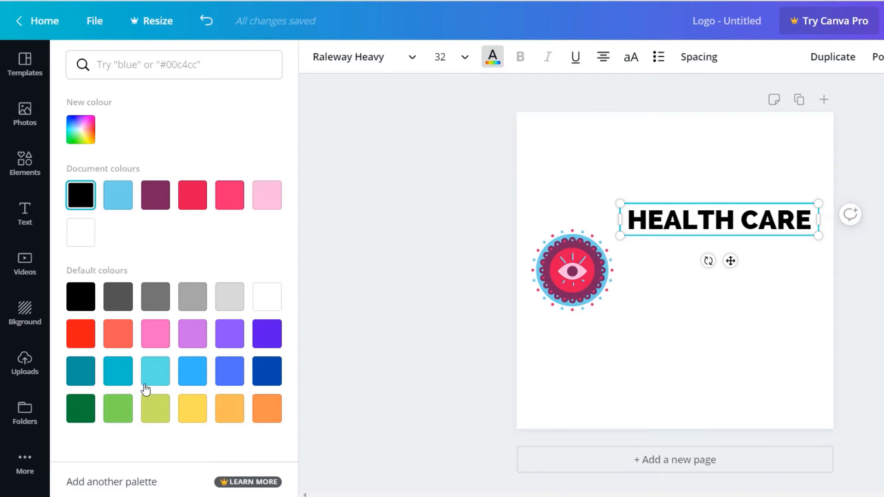
{"action": "left_click", "coordinate": [269, 339]}
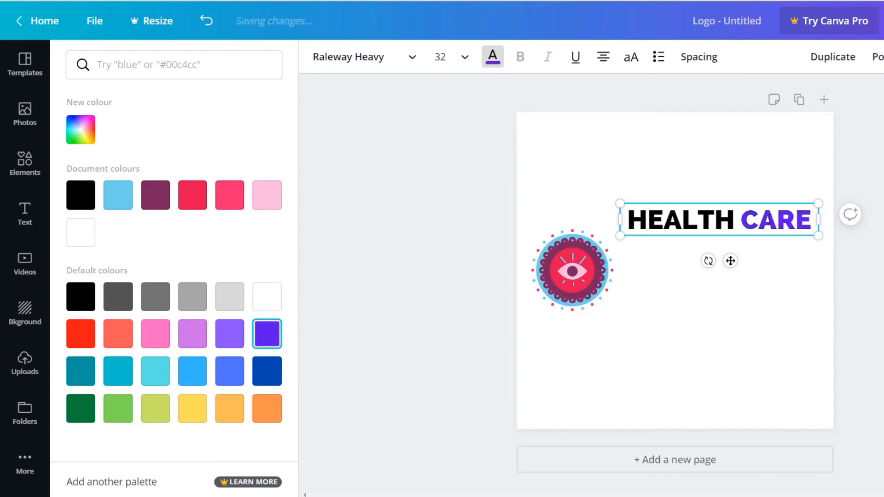
- Colour the word HEALTH Dark Gray #545454 and shift the heading slightly right and down to the page's right edge
{"action": "left_click_drag", "start_coordinate": [733, 220], "coordinate": [626, 221]}
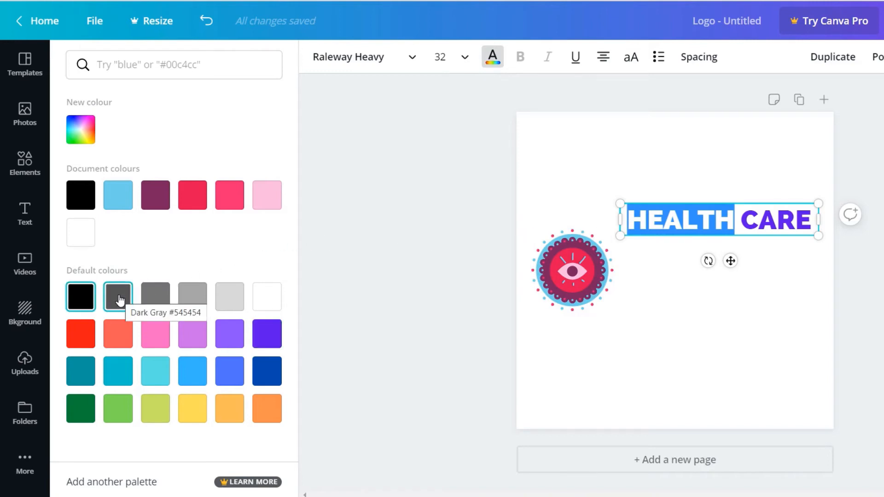
{"action": "left_click", "coordinate": [119, 299]}
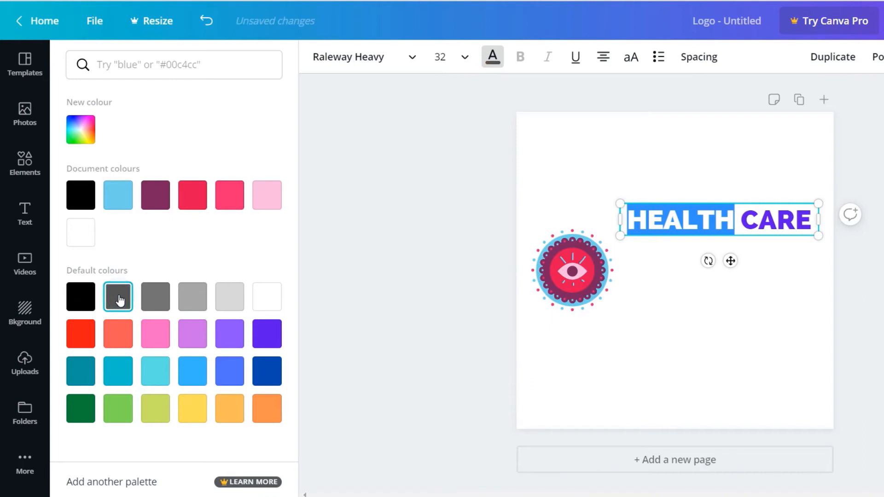
{"action": "left_click", "coordinate": [758, 221]}
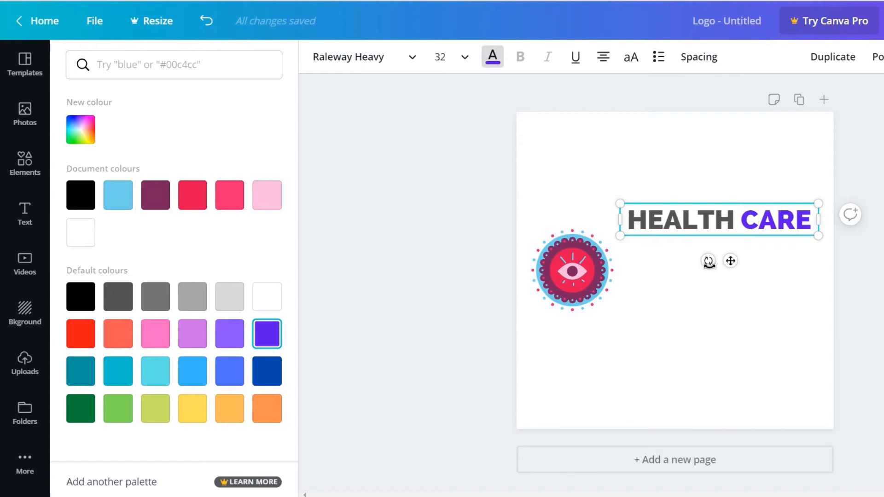
{"action": "mouse_move", "coordinate": [709, 261]}
{"action": "left_mouse_down"}
{"action": "mouse_move", "coordinate": [755, 275]}
{"action": "mouse_move", "coordinate": [787, 247]}
{"action": "mouse_move", "coordinate": [787, 259]}
{"action": "mouse_move", "coordinate": [755, 282]}
{"action": "mouse_move", "coordinate": [709, 300]}
{"action": "left_mouse_up"}
{"action": "mouse_move", "coordinate": [731, 261]}
{"action": "left_mouse_down"}
{"action": "mouse_move", "coordinate": [749, 293]}
{"action": "mouse_move", "coordinate": [741, 308]}
{"action": "mouse_move", "coordinate": [743, 262]}
{"action": "left_mouse_up"}
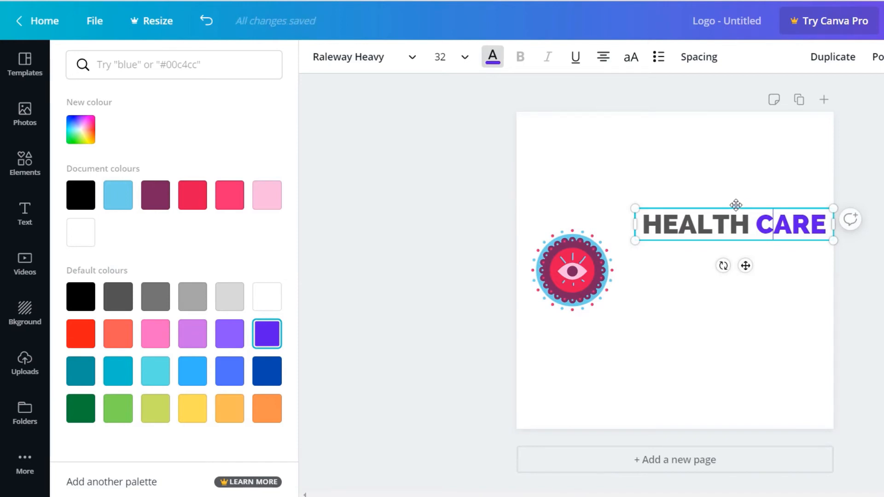
- Move the HEALTH CARE heading down beside the eye graphic and add the subheading HOME TIPS beneath it
{"action": "mouse_move", "coordinate": [734, 203]}
{"action": "left_mouse_down"}
{"action": "mouse_move", "coordinate": [730, 228]}
{"action": "mouse_move", "coordinate": [722, 228]}
{"action": "left_mouse_up"}
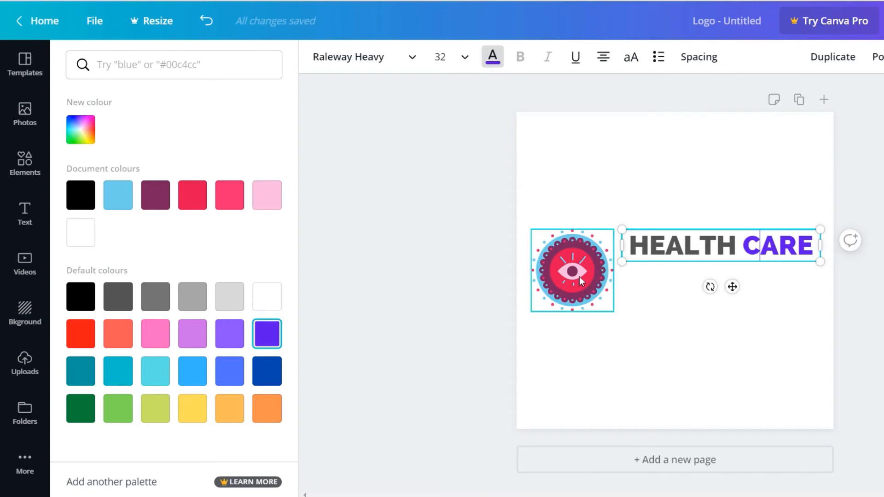
{"action": "left_click", "coordinate": [653, 278]}
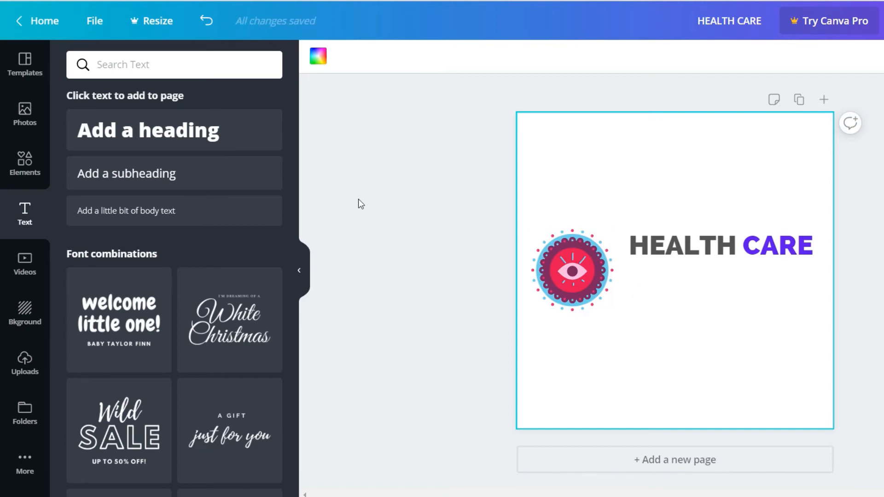
{"action": "left_click", "coordinate": [152, 180]}
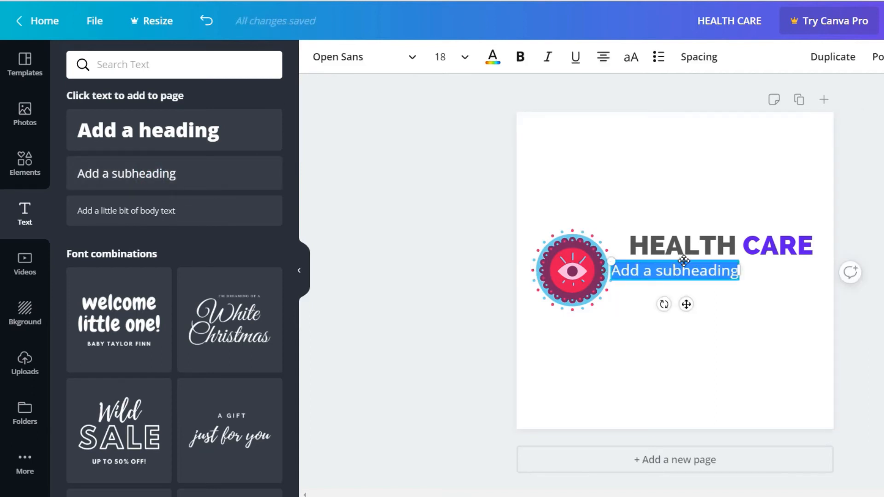
{"action": "mouse_move", "coordinate": [683, 261]}
{"action": "left_mouse_down"}
{"action": "mouse_move", "coordinate": [711, 268]}
{"action": "mouse_move", "coordinate": [701, 268]}
{"action": "left_mouse_up"}
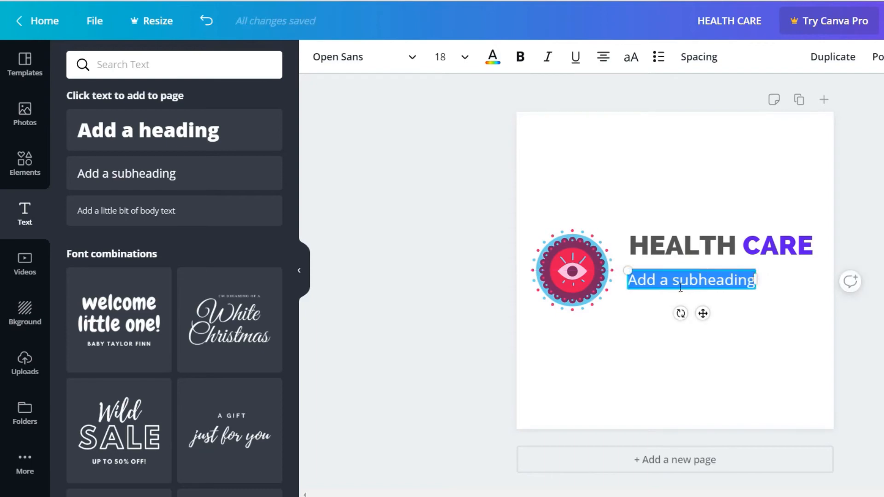
{"action": "type", "text": "HOME"}
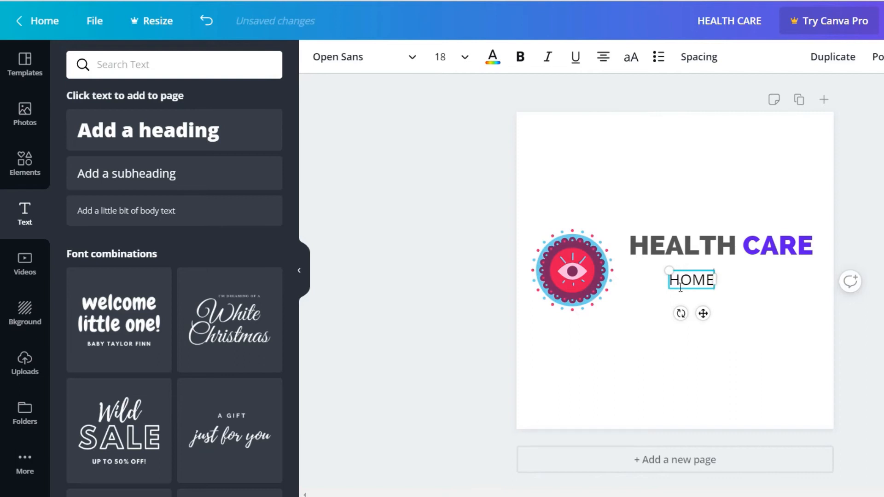
{"action": "type", "text": " TIPS"}
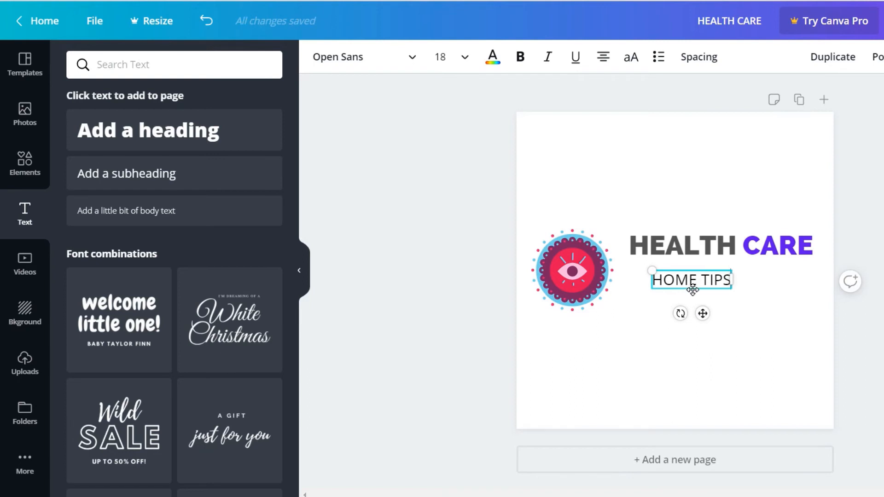
{"action": "left_click", "coordinate": [635, 295]}
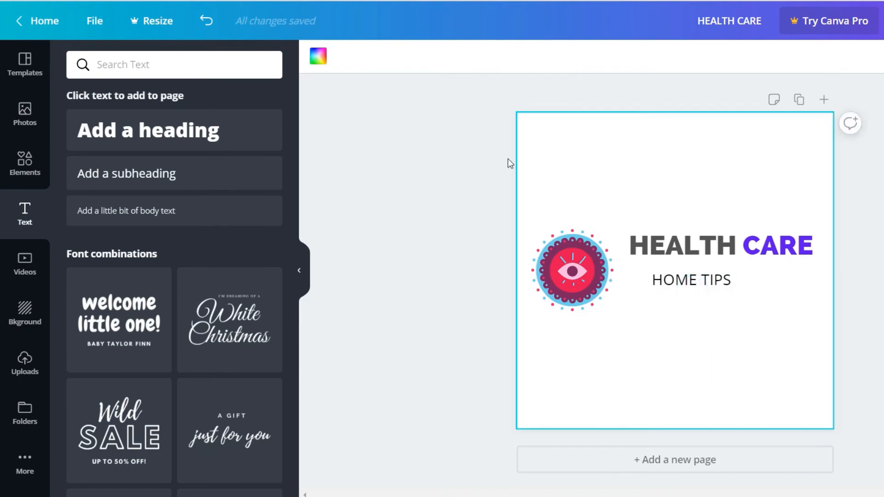
- Colour the HOME TIPS subheading with the medium gray, one shade lighter than Dark Gray, from the default colours
{"action": "left_click", "coordinate": [674, 284]}
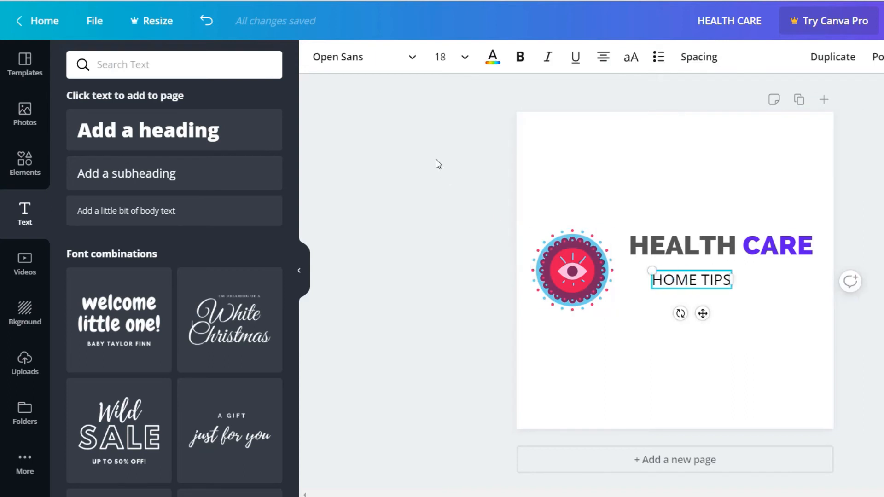
{"action": "left_click", "coordinate": [493, 57]}
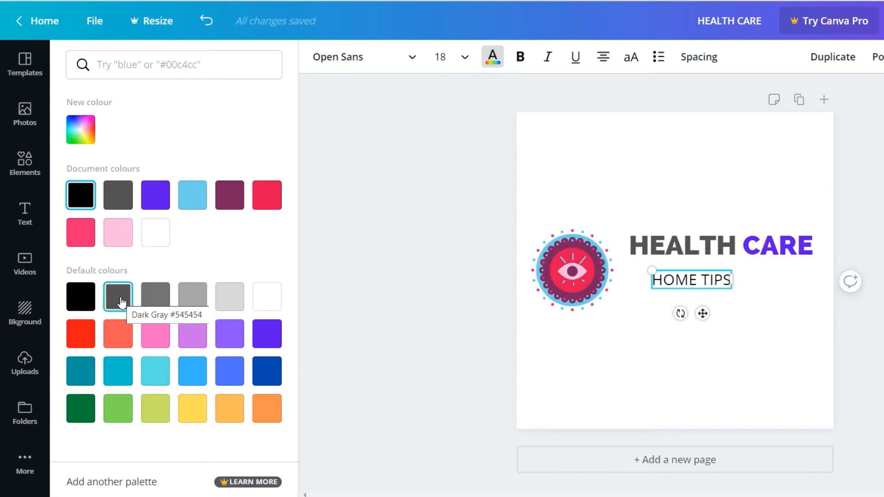
{"action": "left_click", "coordinate": [157, 302]}
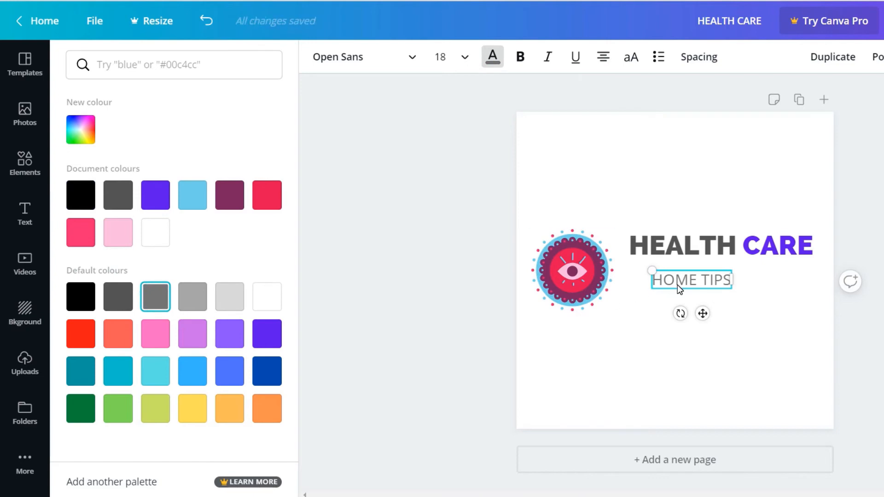
- Set the HOME TIPS subheading's font size to 24 and align it under the left edge of the heading
{"action": "left_click", "coordinate": [466, 58]}
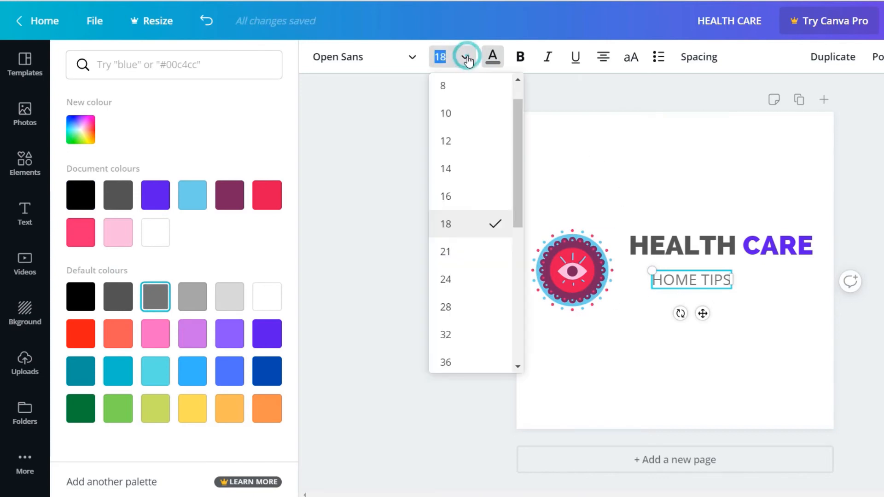
{"action": "left_click", "coordinate": [456, 277]}
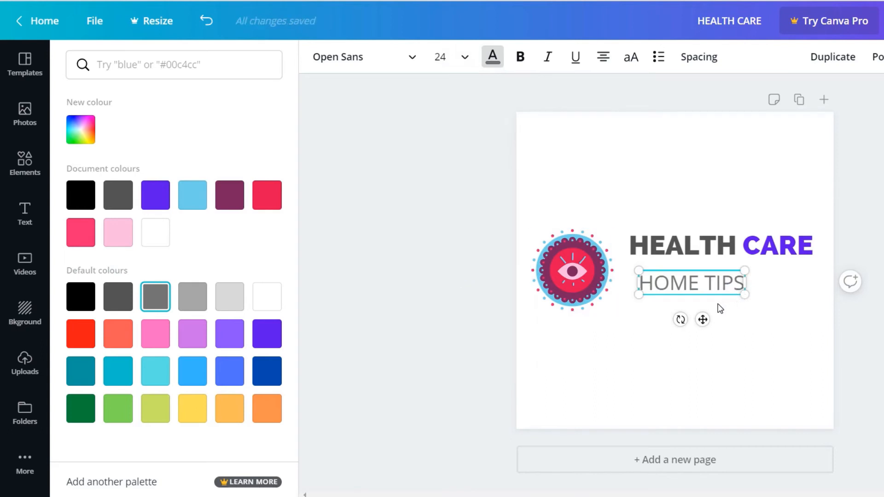
{"action": "left_click_drag", "start_coordinate": [702, 319], "coordinate": [699, 336]}
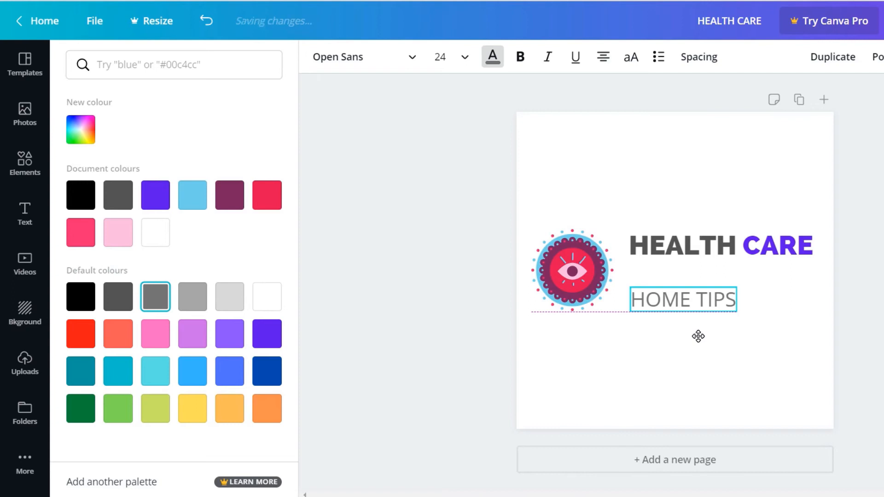
{"action": "left_click_drag", "start_coordinate": [697, 336], "coordinate": [698, 324]}
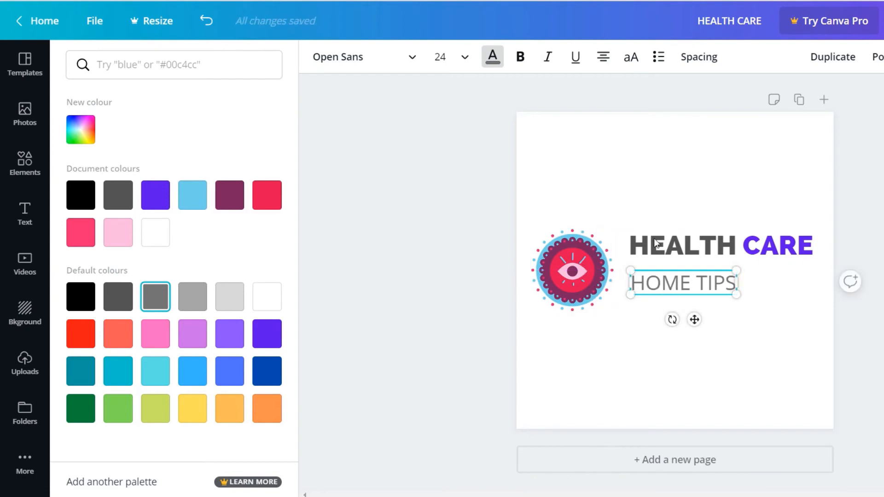
- Shrink the eye graphic slightly and move the HEALTH CARE heading left, close to the graphic
{"action": "left_click", "coordinate": [582, 270]}
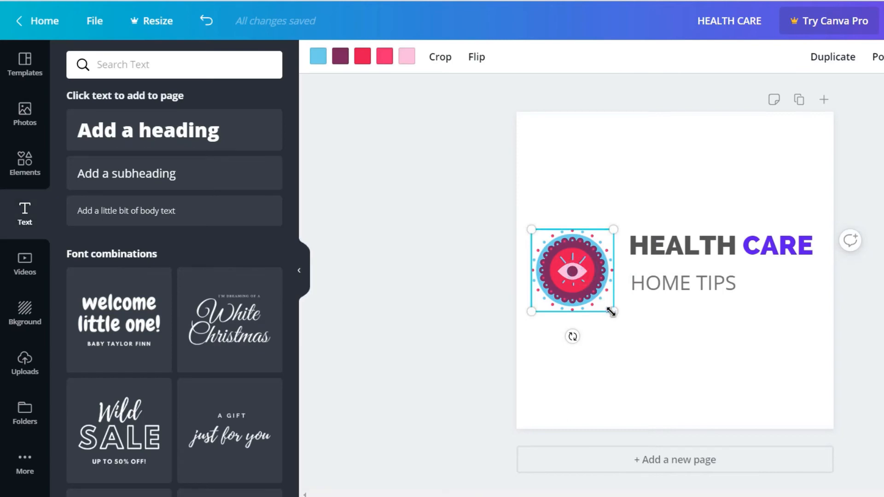
{"action": "left_click_drag", "start_coordinate": [611, 311], "coordinate": [598, 301]}
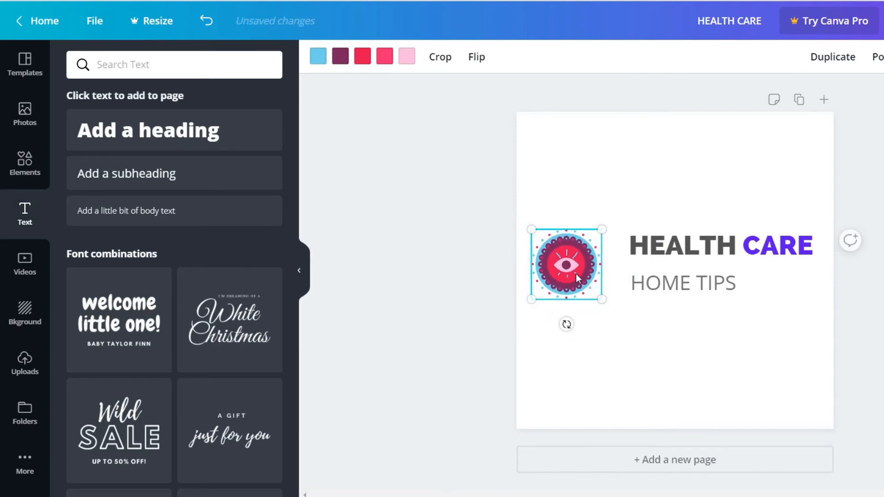
{"action": "left_click", "coordinate": [689, 248]}
{"action": "left_click_drag", "start_coordinate": [688, 247], "coordinate": [674, 246]}
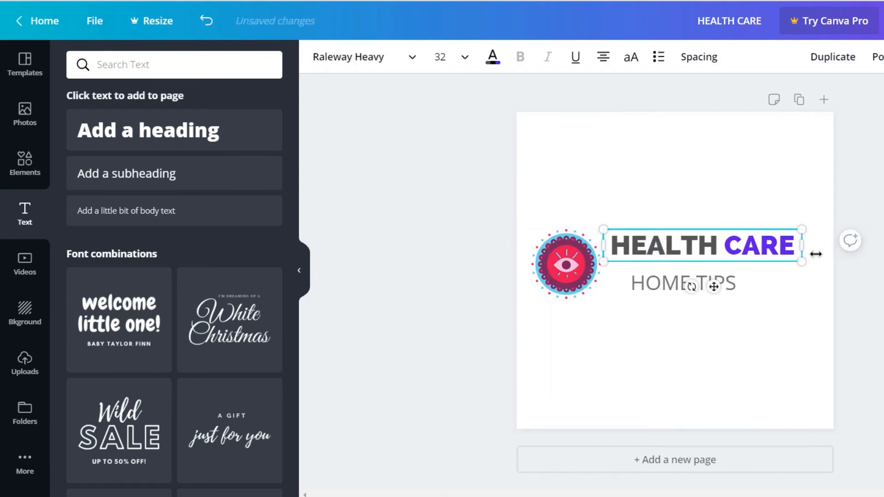
- Widen the HEALTH CARE heading's text box to the right and set its font size to 36
{"action": "left_click_drag", "start_coordinate": [803, 247], "coordinate": [816, 248]}
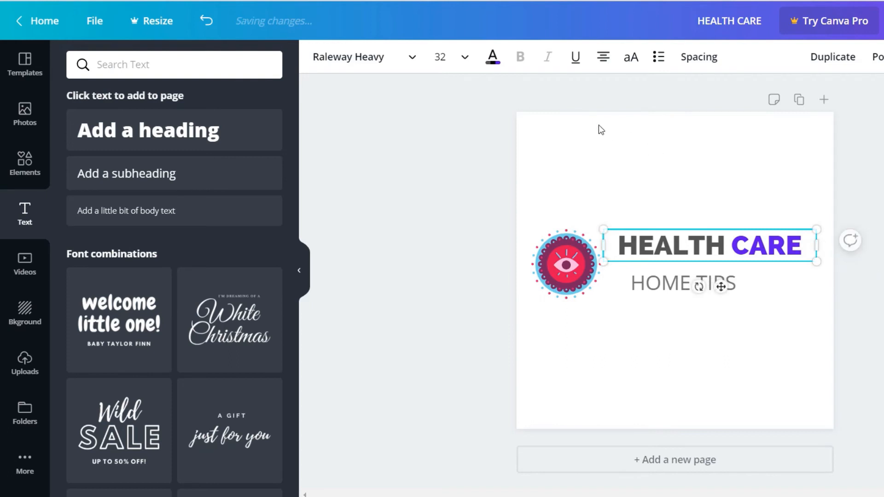
{"action": "left_click", "coordinate": [466, 62]}
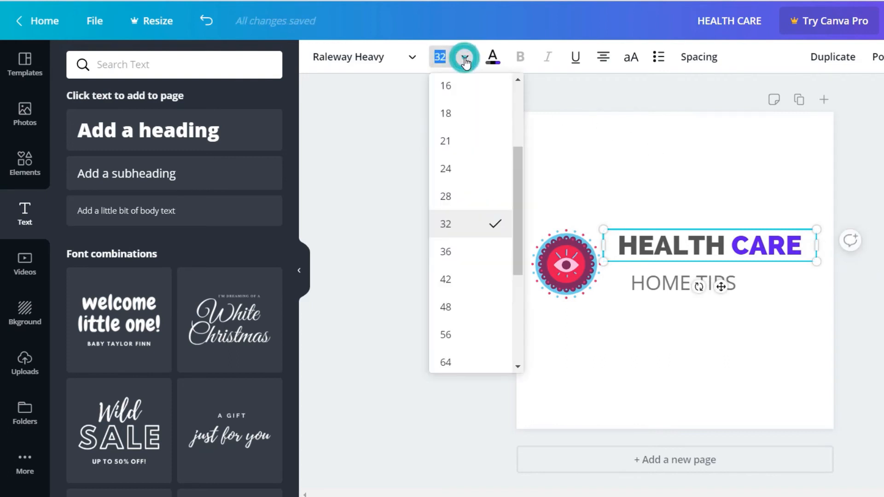
{"action": "left_click", "coordinate": [462, 249]}
- Move the HOME TIPS subheading left and slightly down so it starts under the first letter of HEALTH
{"action": "left_click", "coordinate": [665, 287]}
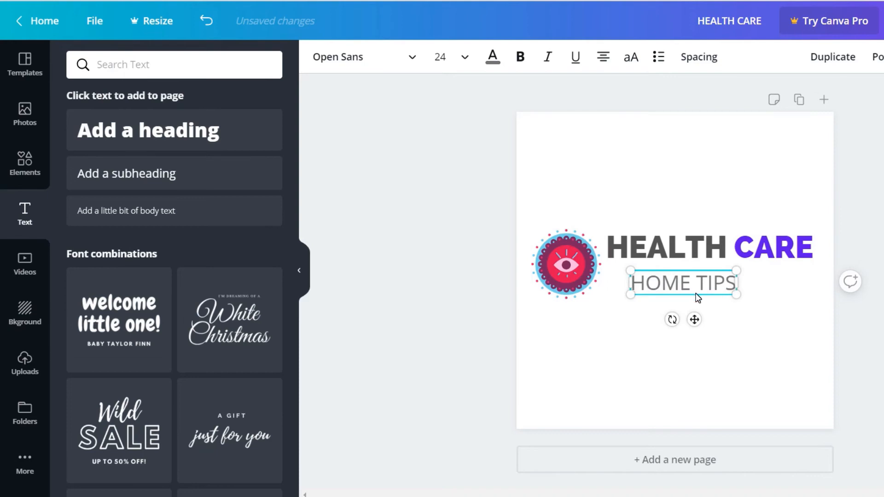
{"action": "mouse_move", "coordinate": [695, 296]}
{"action": "left_mouse_down"}
{"action": "mouse_move", "coordinate": [673, 289]}
{"action": "mouse_move", "coordinate": [677, 298]}
{"action": "left_mouse_up"}
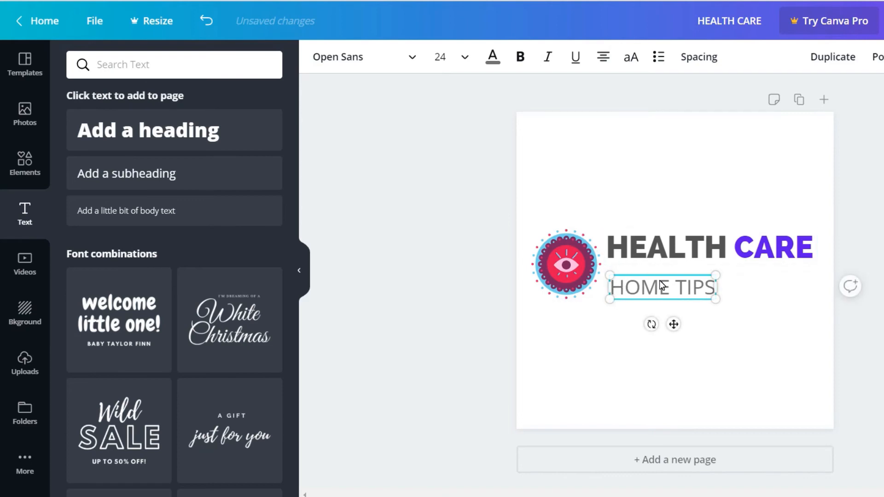
{"action": "key", "text": "Left"}
{"action": "key", "text": "Left"}
{"action": "key", "text": "Left"}
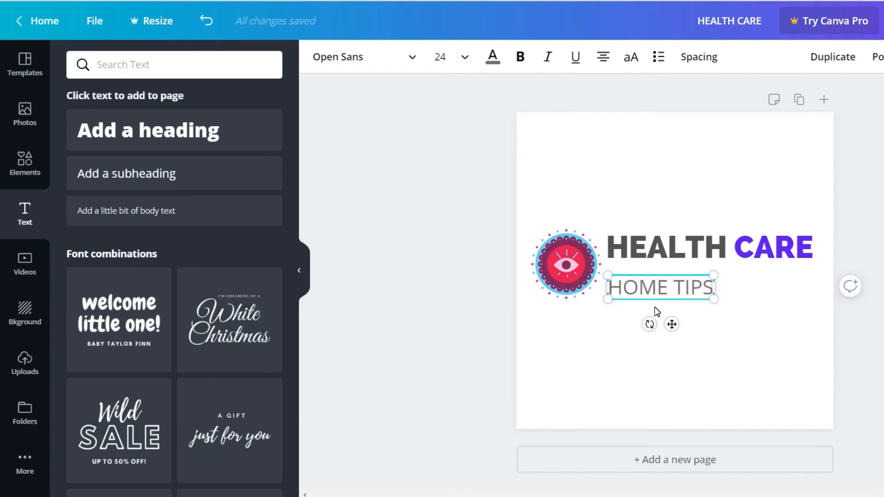
- Widen the HOME TIPS text box to about the heading's width, with letter spacing 573 and the text on one line
{"action": "left_click_drag", "start_coordinate": [714, 288], "coordinate": [816, 287]}
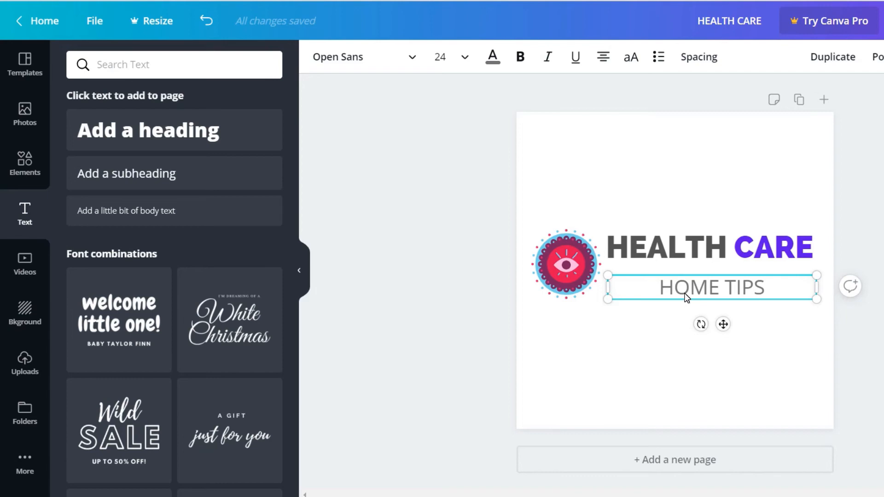
{"action": "left_click", "coordinate": [698, 59]}
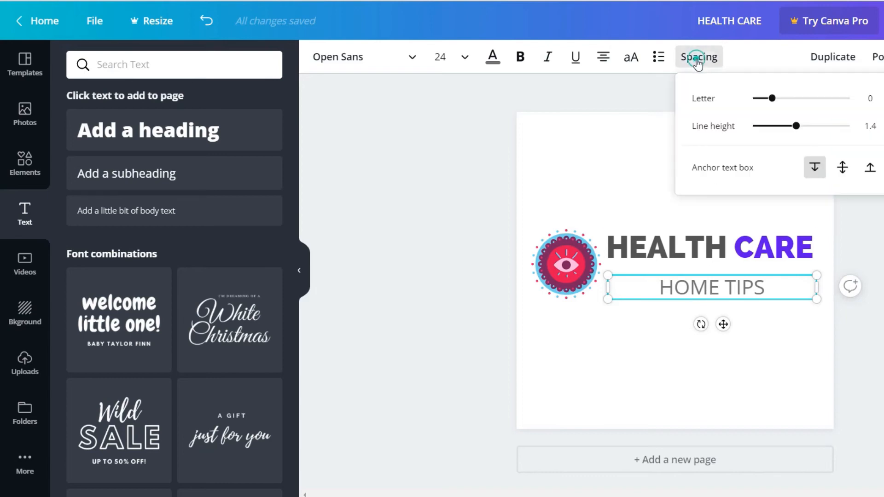
{"action": "left_click", "coordinate": [773, 101]}
{"action": "left_click_drag", "start_coordinate": [775, 105], "coordinate": [830, 108]}
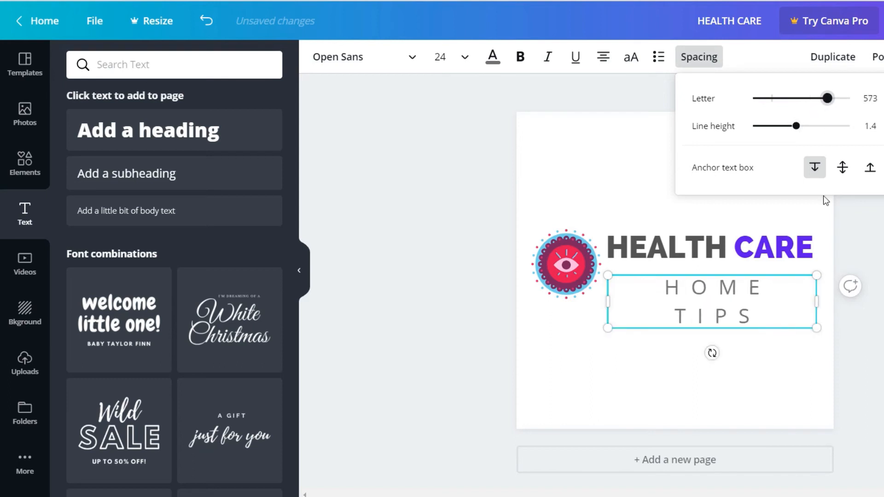
{"action": "left_click_drag", "start_coordinate": [817, 300], "coordinate": [824, 303]}
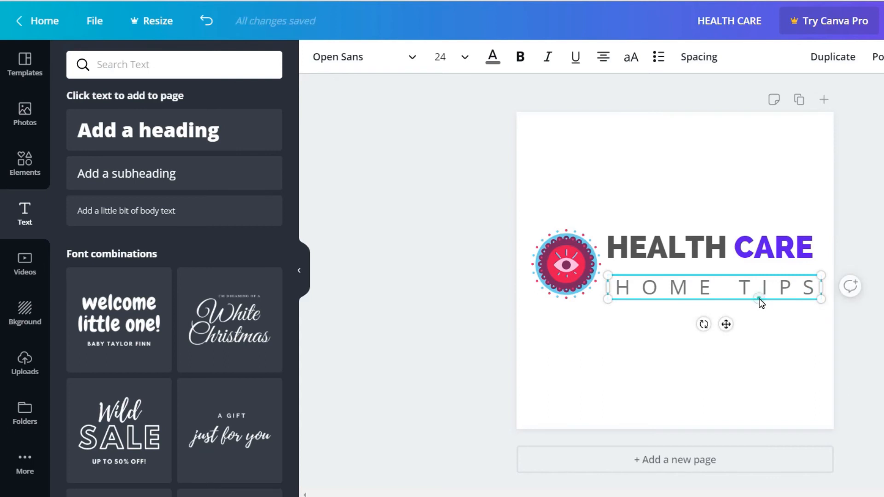
- Shift the spaced HOME TIPS subheading left under the heading and widen its text box slightly to the right
{"action": "left_click_drag", "start_coordinate": [757, 298], "coordinate": [754, 299]}
{"action": "key", "text": "Left"}
{"action": "key", "text": "Left"}
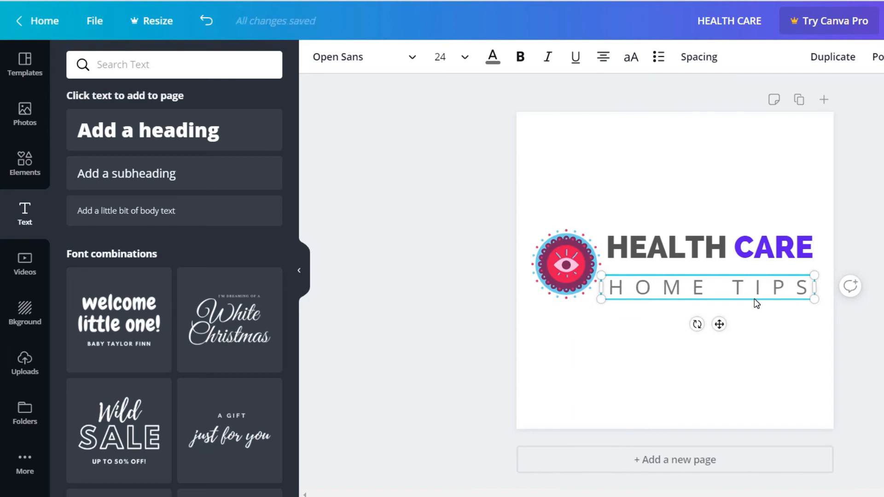
{"action": "left_click_drag", "start_coordinate": [814, 289], "coordinate": [824, 291]}
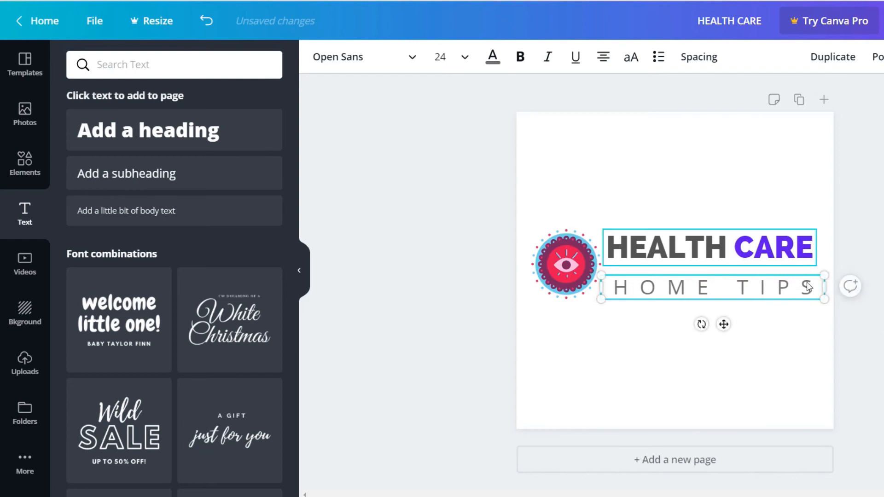
- Set the HOME TIPS letter spacing to 600 and nudge the subheading left to line up with the heading
{"action": "left_click", "coordinate": [695, 59]}
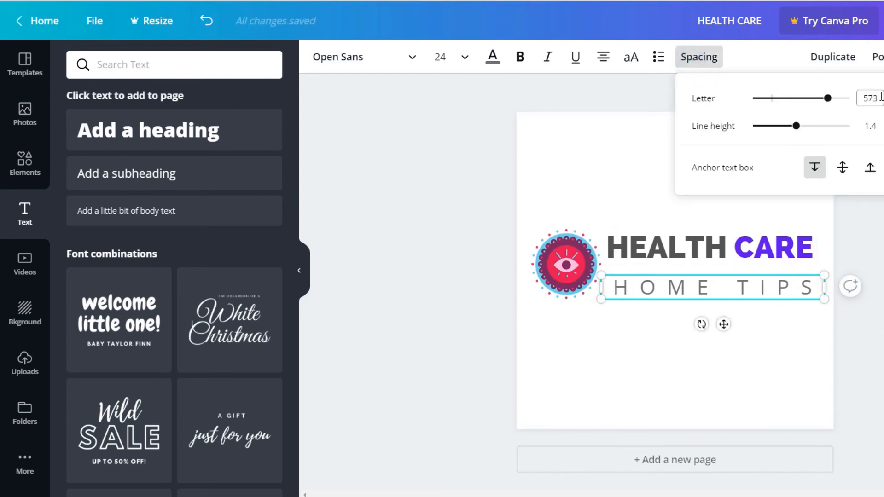
{"action": "left_click", "coordinate": [866, 98]}
{"action": "type", "text": "600"}
{"action": "key", "text": "Return"}
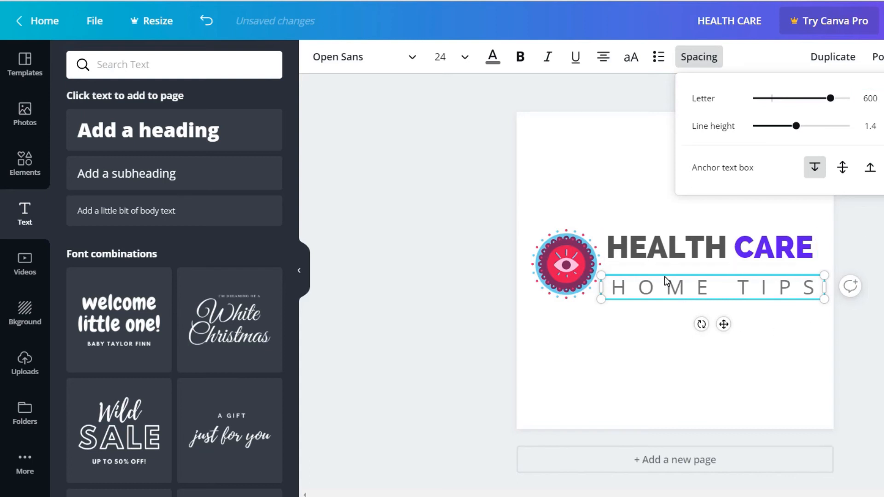
{"action": "key", "text": "Left"}
{"action": "key", "text": "Left"}
{"action": "key", "text": "Left"}
{"action": "key", "text": "Left"}
{"action": "key", "text": "Left"}
{"action": "key", "text": "Left"}
{"action": "key", "text": "Left"}
{"action": "key", "text": "Left"}
{"action": "key", "text": "Left"}
{"action": "key", "text": "Left"}
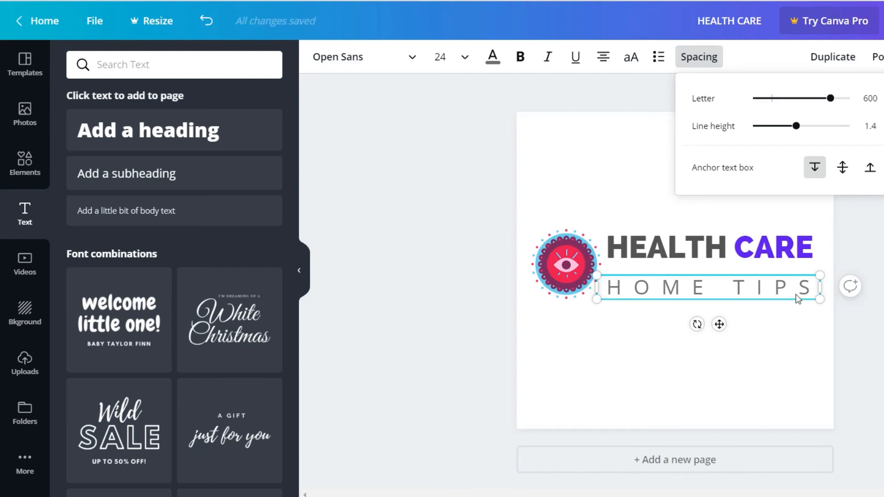
- Set the HOME TIPS letter spacing to 625 so the subheading spans the heading's width
{"action": "left_click", "coordinate": [868, 97]}
{"action": "type", "text": "625"}
{"action": "key", "text": "Return"}
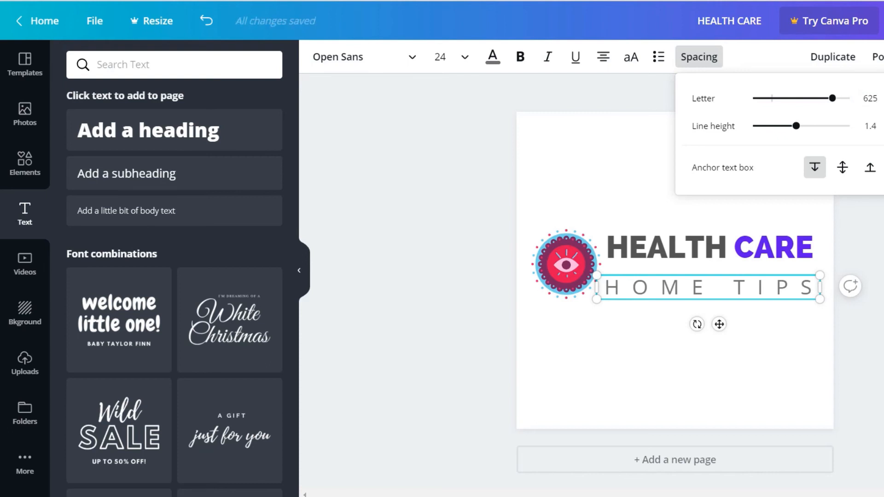
{"action": "left_click", "coordinate": [733, 277]}
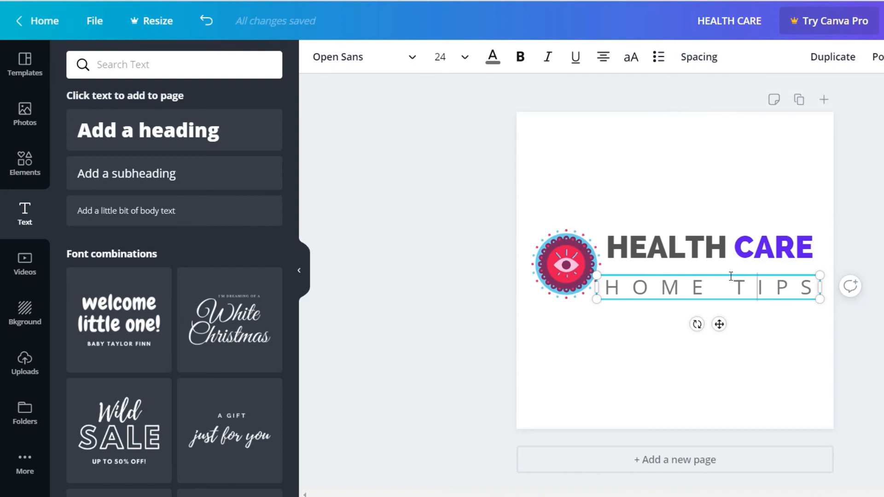
{"action": "left_click", "coordinate": [710, 302]}
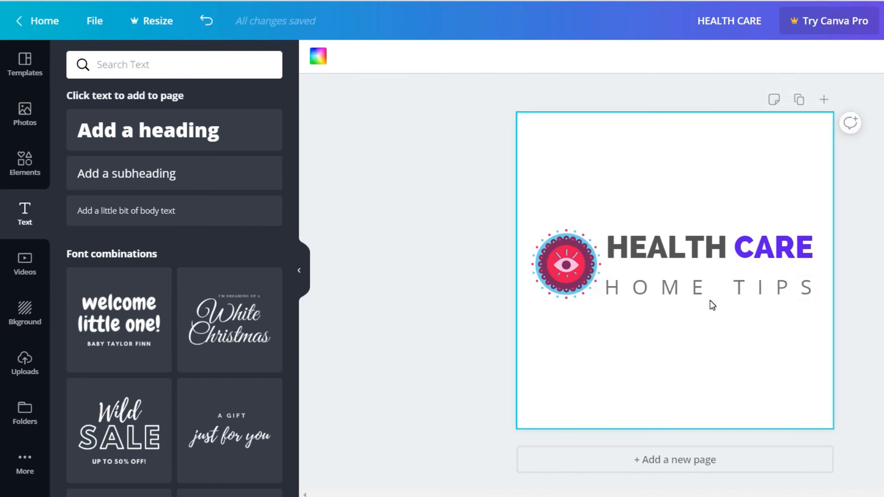
{"action": "left_click", "coordinate": [708, 290]}
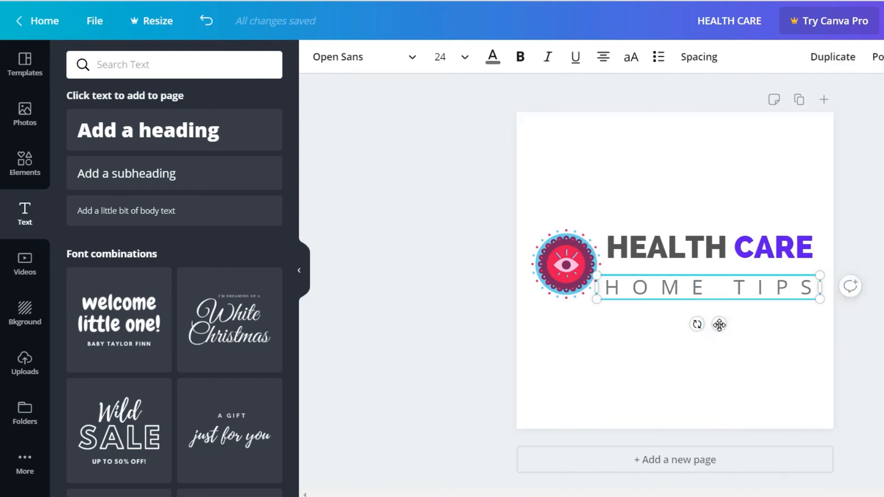
- Nudge the HOME TIPS subheading slightly right so it lines up with the HEALTH CARE heading
{"action": "key", "text": "Right"}
{"action": "key", "text": "Right"}
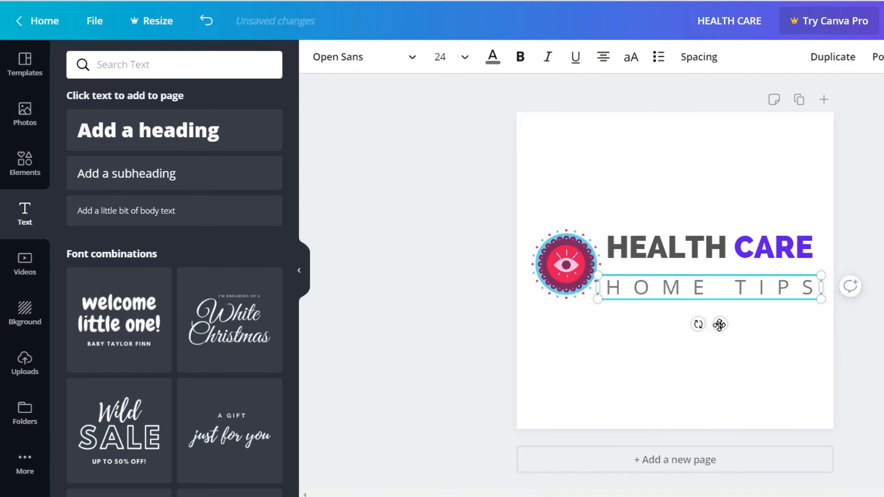
{"action": "left_click", "coordinate": [695, 338]}
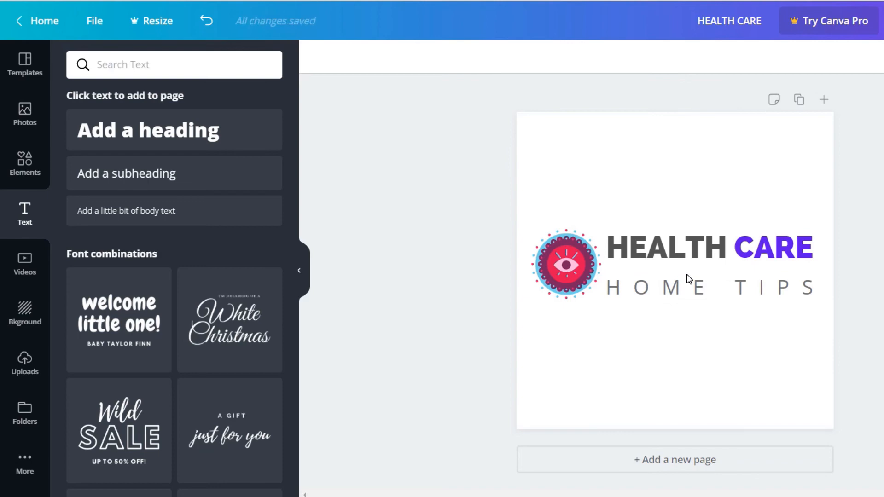
- Place an evenly dotted line from the Lines collection above the heading and colour it the same violet as CARE
{"action": "left_click", "coordinate": [25, 165]}
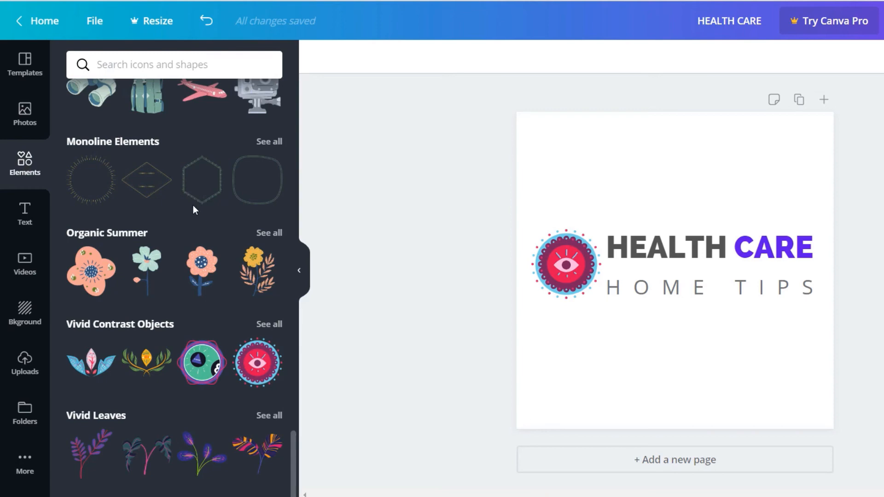
{"action": "scroll", "coordinate": [192, 205], "scroll_direction": "up", "scroll_amount": 20}
{"action": "scroll", "coordinate": [193, 211], "scroll_direction": "up", "scroll_amount": 7}
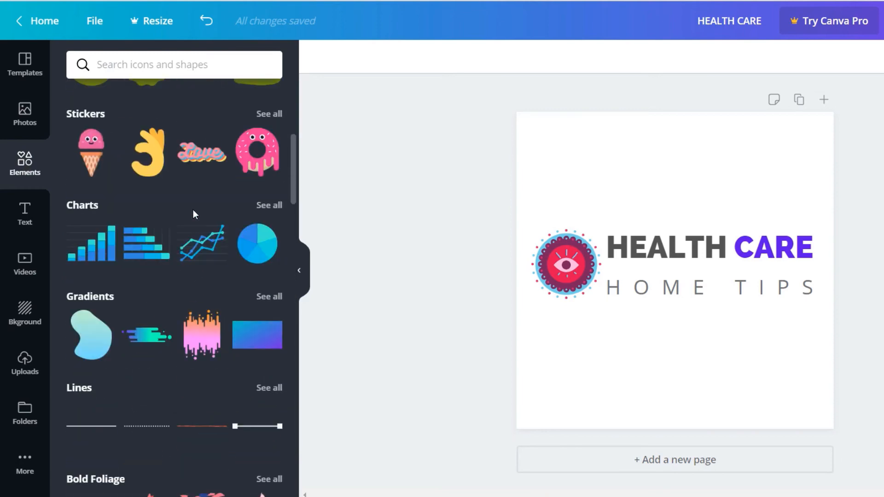
{"action": "scroll", "coordinate": [186, 219], "scroll_direction": "down", "scroll_amount": 4}
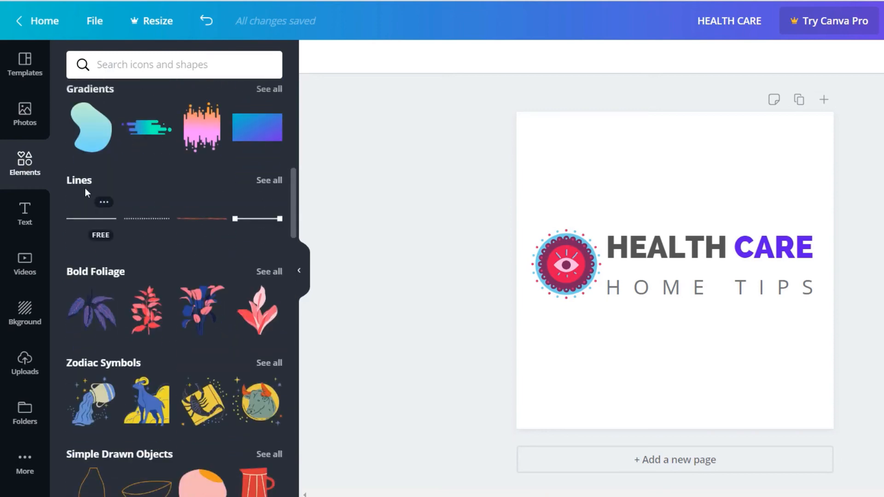
{"action": "left_click", "coordinate": [268, 180]}
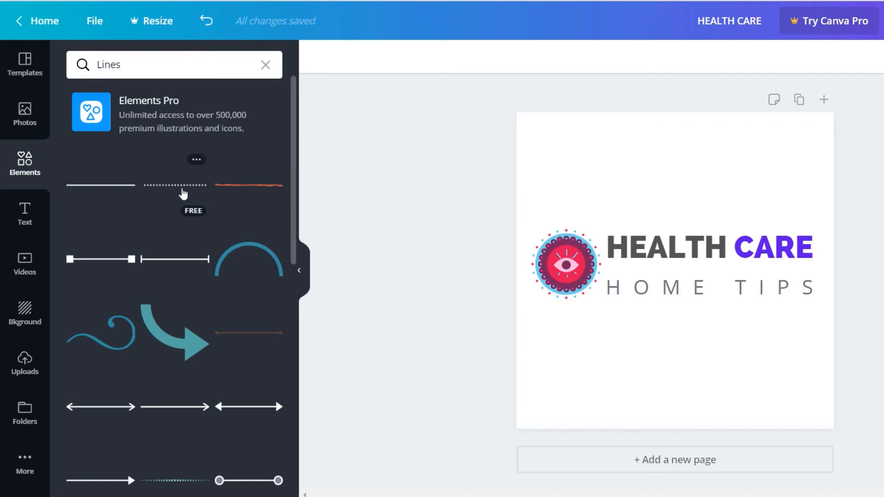
{"action": "left_click_drag", "start_coordinate": [178, 188], "coordinate": [696, 202]}
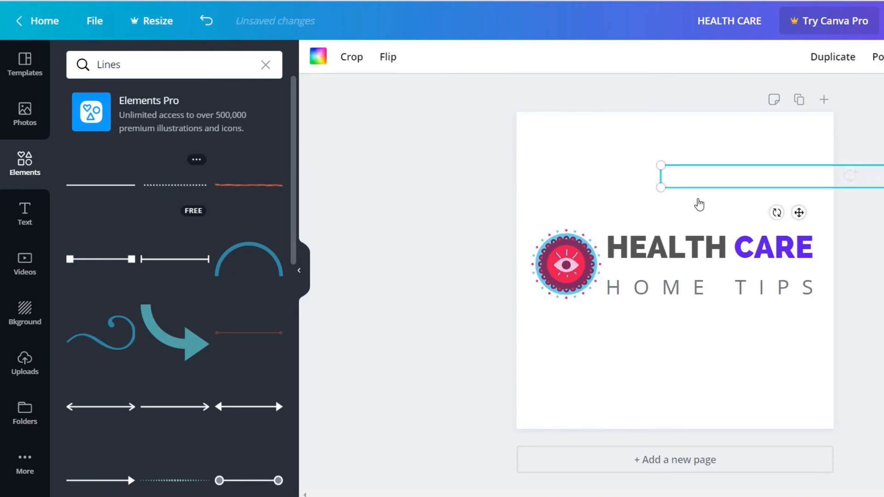
{"action": "left_click_drag", "start_coordinate": [735, 178], "coordinate": [632, 177]}
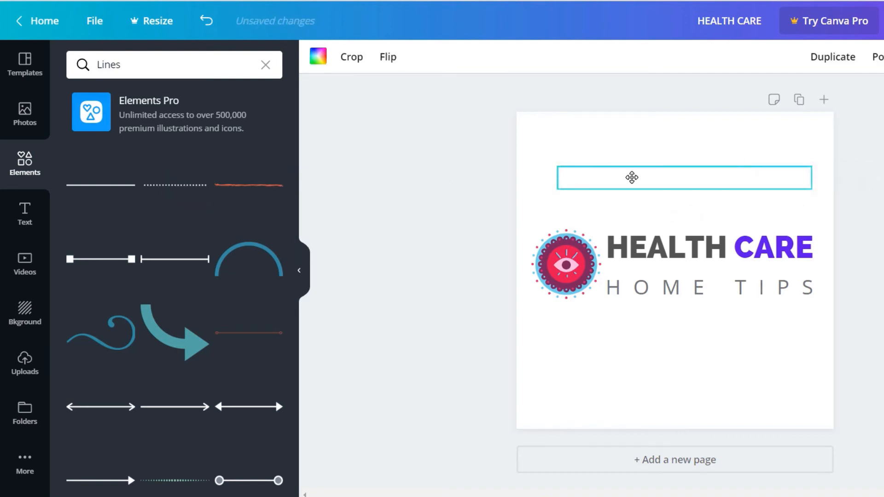
{"action": "left_click", "coordinate": [318, 62]}
{"action": "left_click", "coordinate": [156, 199]}
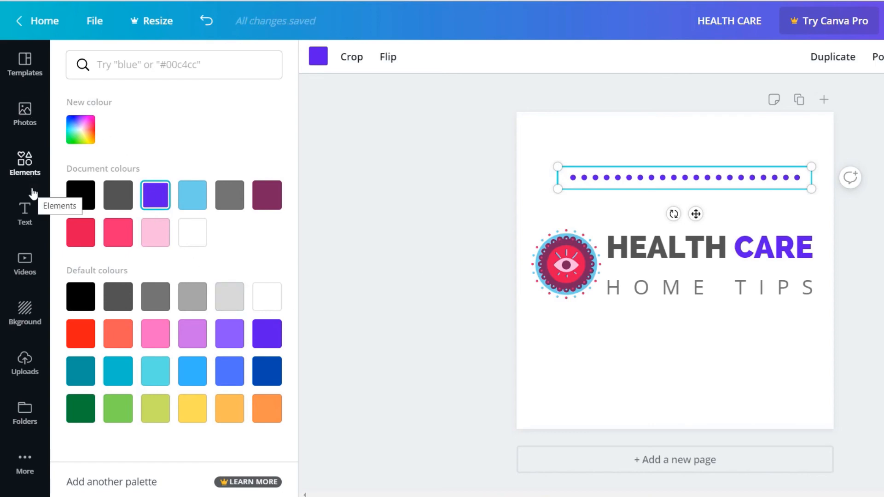
- Add the green dotted line with tapering dots from the Lines collection below the subheading and shrink it to slightly under the heading's width
{"action": "left_click", "coordinate": [23, 165]}
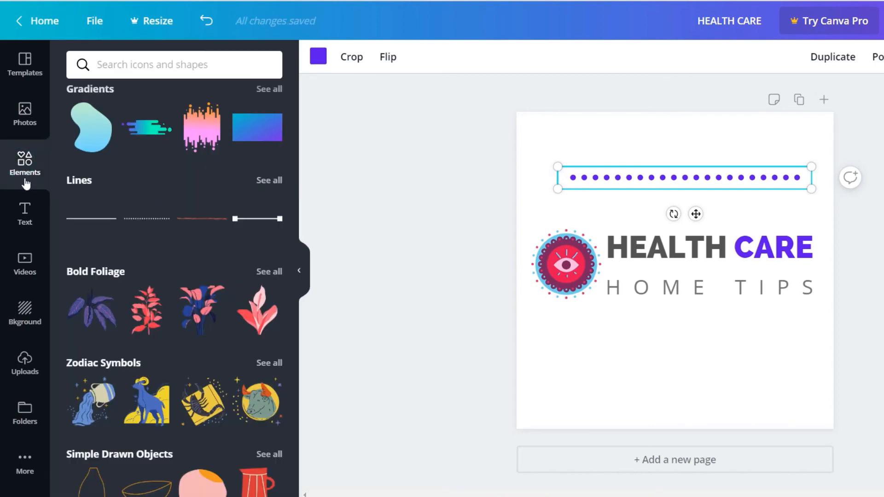
{"action": "left_click", "coordinate": [270, 182]}
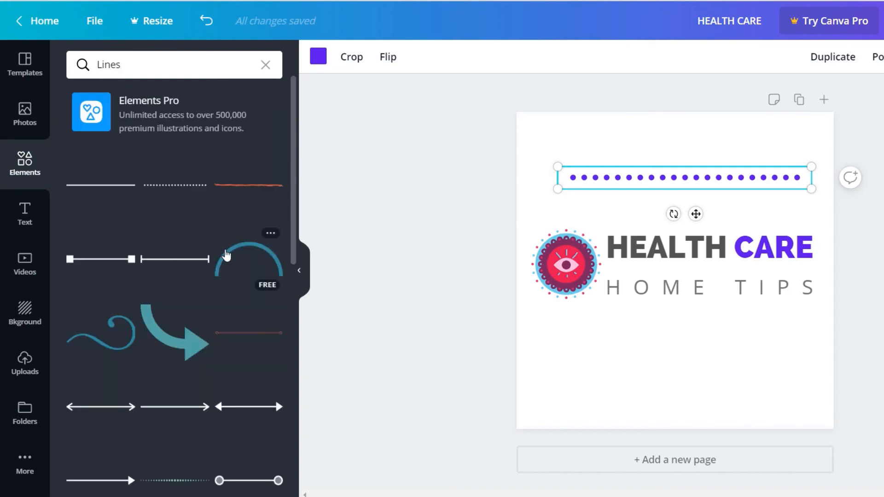
{"action": "scroll", "coordinate": [225, 258], "scroll_direction": "down", "scroll_amount": 3}
{"action": "scroll", "coordinate": [226, 257], "scroll_direction": "down", "scroll_amount": 3}
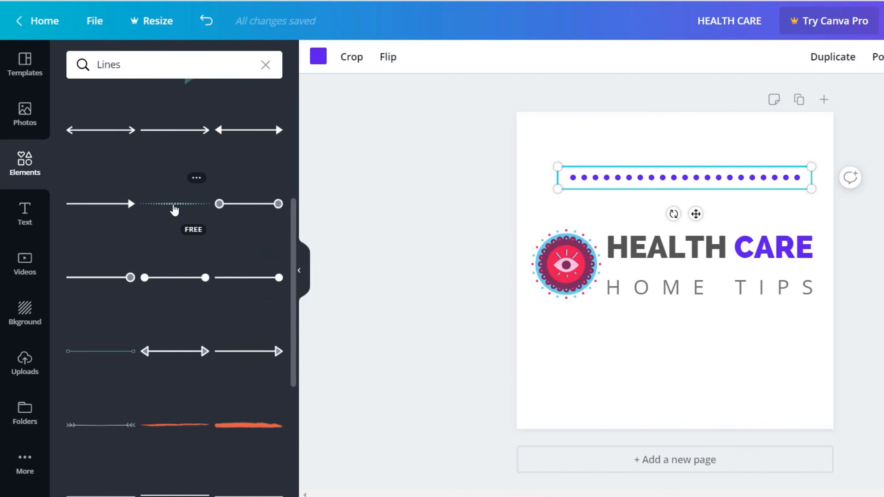
{"action": "scroll", "coordinate": [174, 209], "scroll_direction": "down", "scroll_amount": 7}
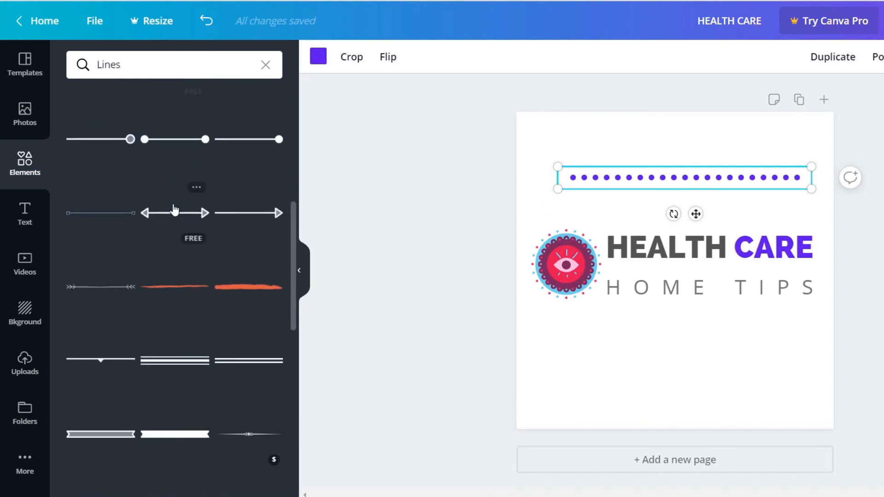
{"action": "scroll", "coordinate": [174, 209], "scroll_direction": "down", "scroll_amount": 5}
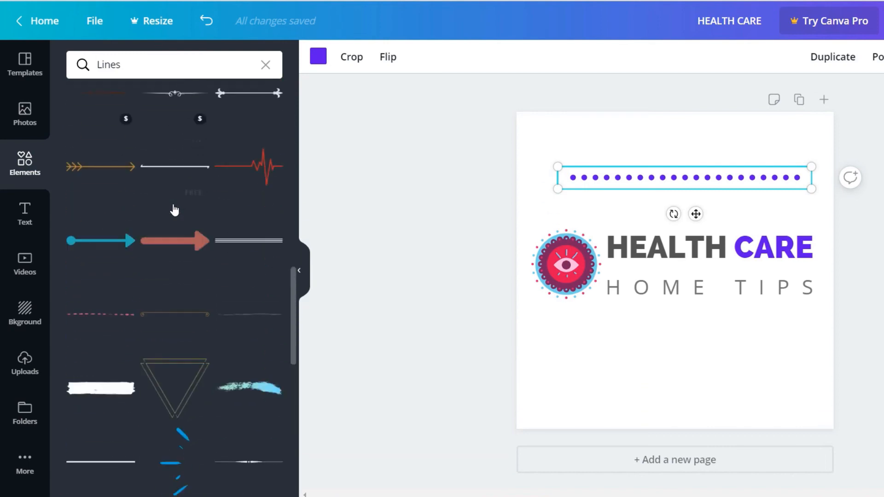
{"action": "scroll", "coordinate": [174, 210], "scroll_direction": "down", "scroll_amount": 6}
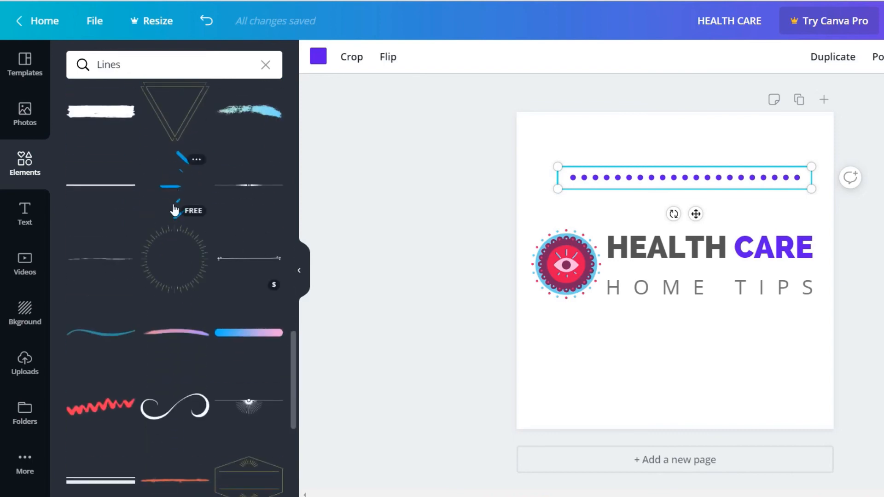
{"action": "scroll", "coordinate": [174, 210], "scroll_direction": "down", "scroll_amount": 4}
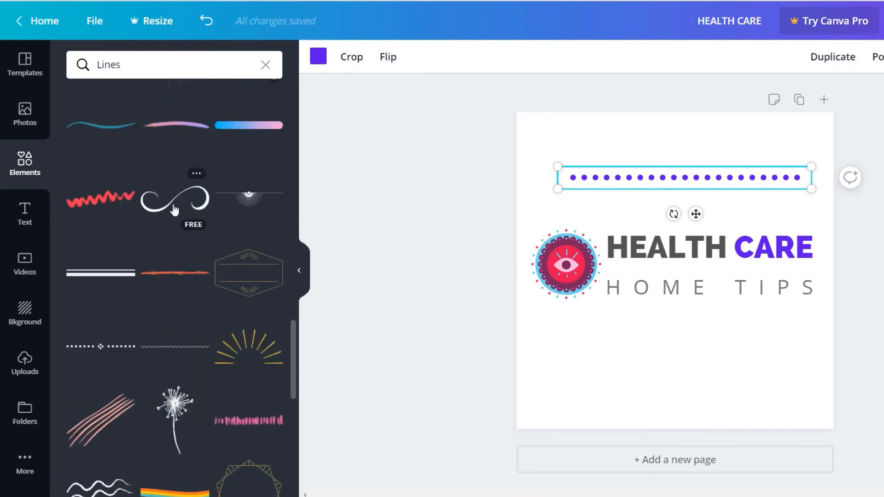
{"action": "scroll", "coordinate": [174, 210], "scroll_direction": "up", "scroll_amount": 10}
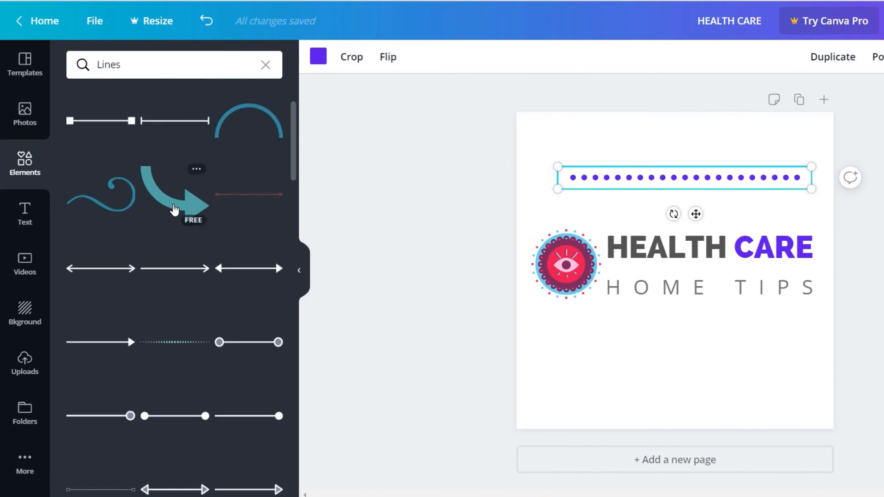
{"action": "scroll", "coordinate": [174, 210], "scroll_direction": "down", "scroll_amount": 1}
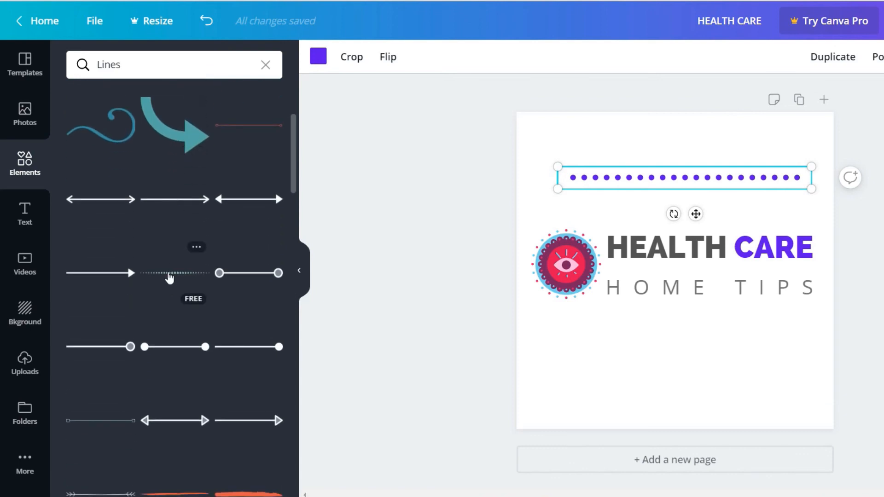
{"action": "left_click_drag", "start_coordinate": [169, 276], "coordinate": [567, 357]}
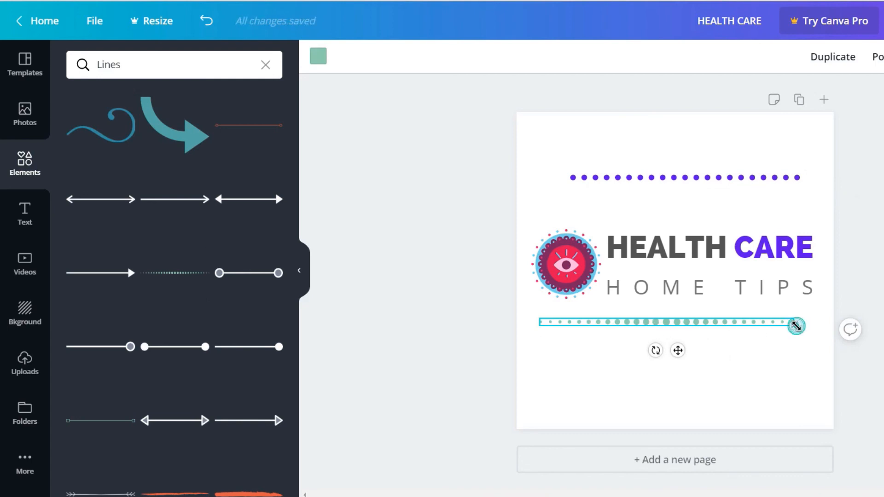
{"action": "left_click_drag", "start_coordinate": [793, 326], "coordinate": [722, 343]}
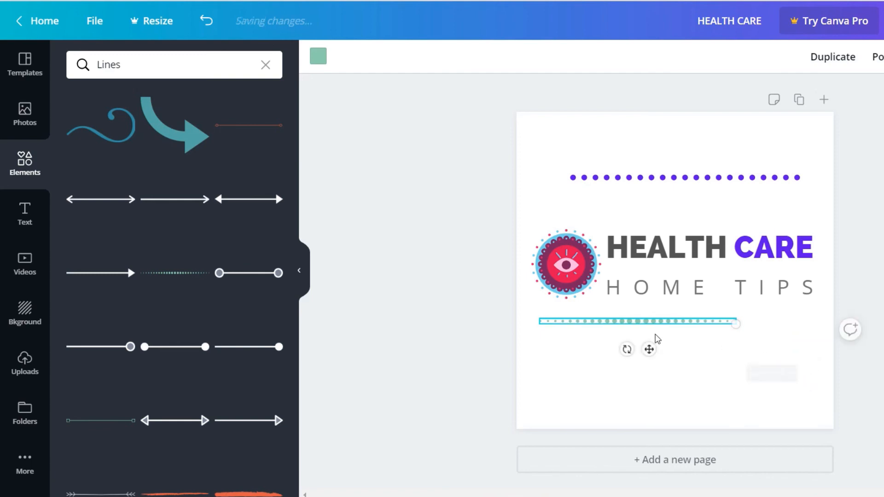
- Move the green dotted line between heading and subheading, align its start with the heading's left edge, and widen it to 321
{"action": "mouse_move", "coordinate": [643, 321]}
{"action": "left_mouse_down"}
{"action": "mouse_move", "coordinate": [712, 300]}
{"action": "mouse_move", "coordinate": [722, 276]}
{"action": "mouse_move", "coordinate": [710, 263]}
{"action": "mouse_move", "coordinate": [718, 268]}
{"action": "left_mouse_up"}
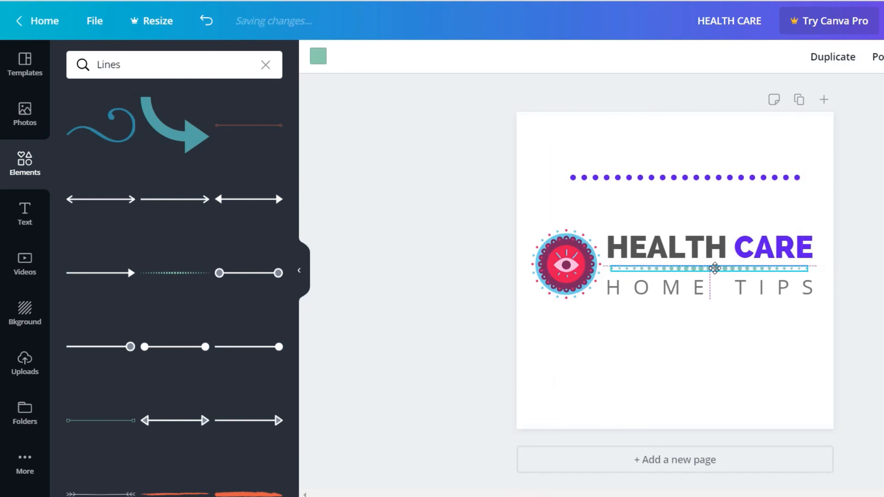
{"action": "key", "text": "Left"}
{"action": "key", "text": "Left"}
{"action": "key", "text": "Left"}
{"action": "key", "text": "Left"}
{"action": "key", "text": "Left"}
{"action": "key", "text": "Left"}
{"action": "key", "text": "Left"}
{"action": "key", "text": "Left"}
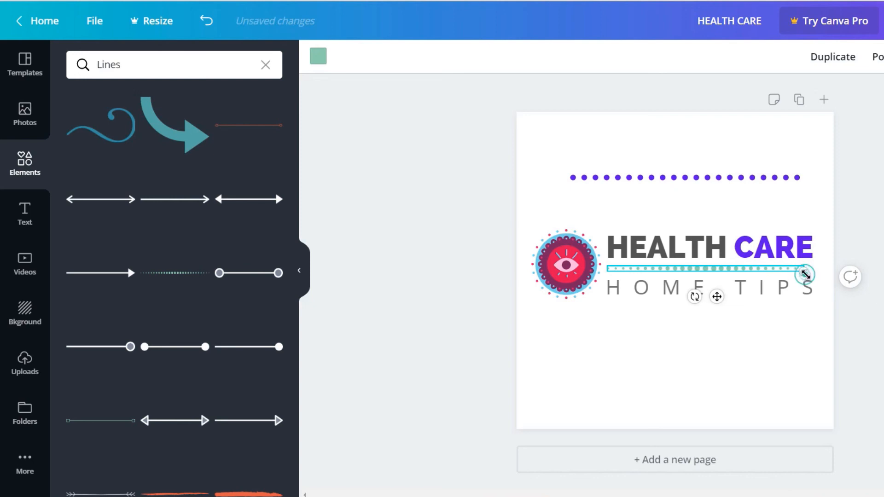
{"action": "left_click_drag", "start_coordinate": [803, 273], "coordinate": [812, 274]}
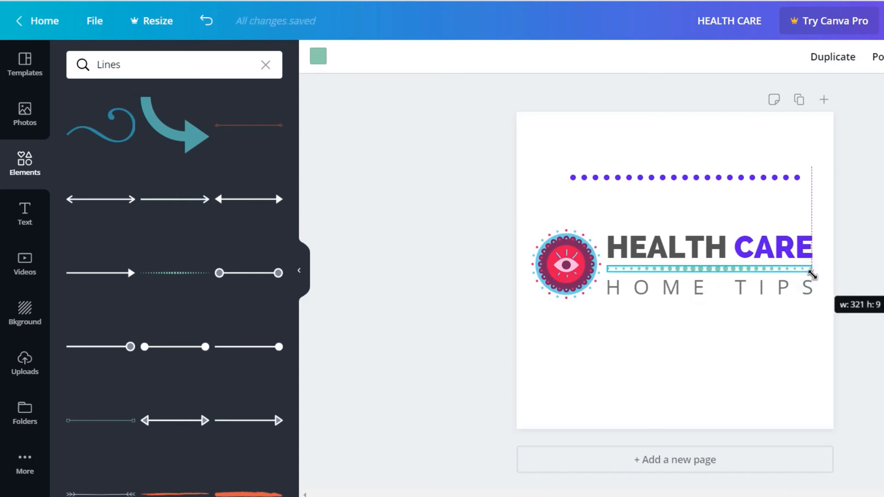
{"action": "left_click_drag", "start_coordinate": [812, 275], "coordinate": [812, 275]}
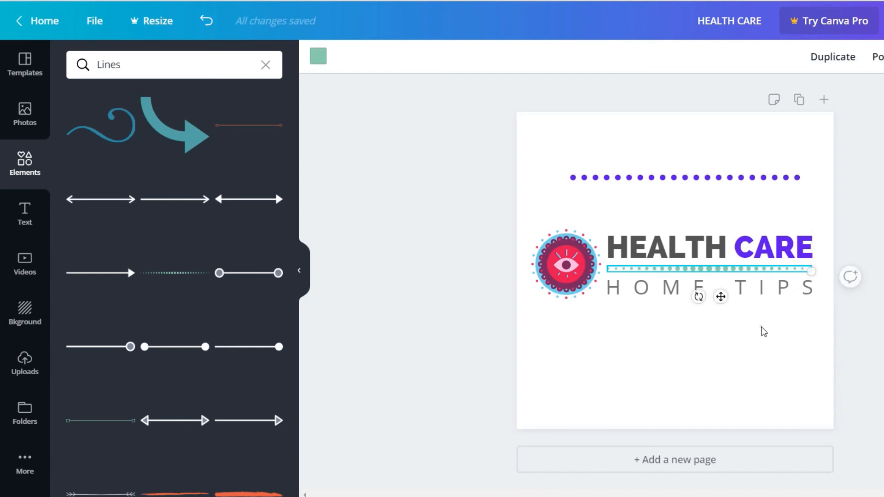
- Delete the violet dotted line above the heading
{"action": "left_click", "coordinate": [761, 330]}
{"action": "left_click", "coordinate": [678, 185]}
{"action": "key", "text": "Delete"}
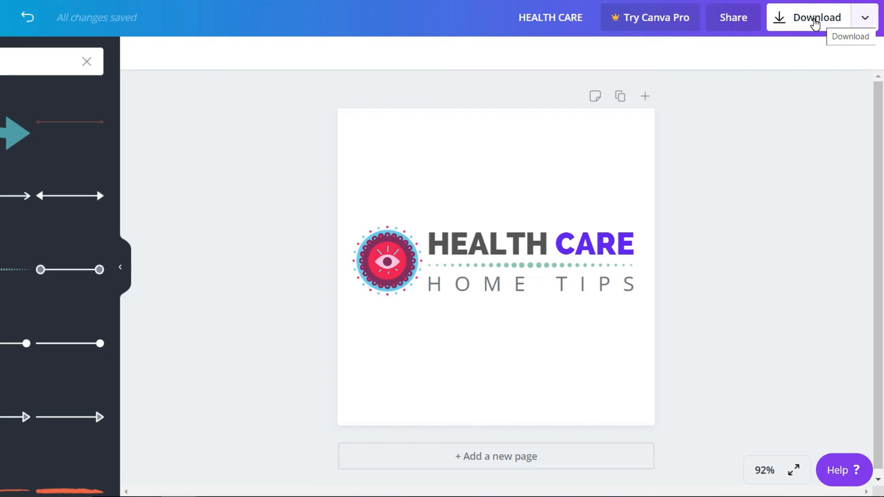
- Download the logo as a PNG file
{"action": "left_click", "coordinate": [814, 22]}
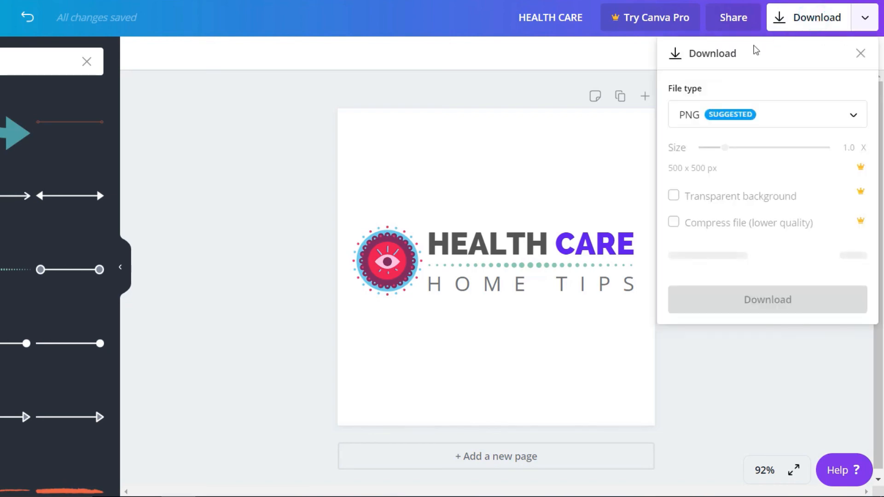
{"action": "left_click", "coordinate": [718, 108]}
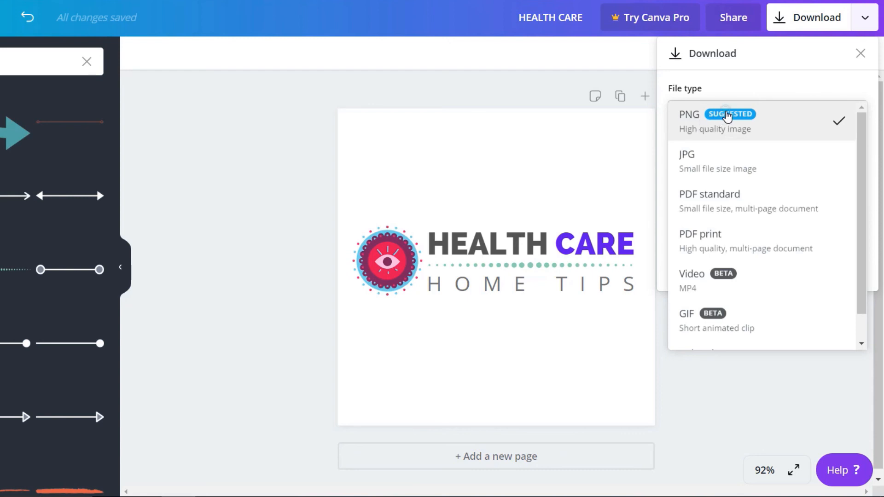
{"action": "left_click", "coordinate": [726, 116]}
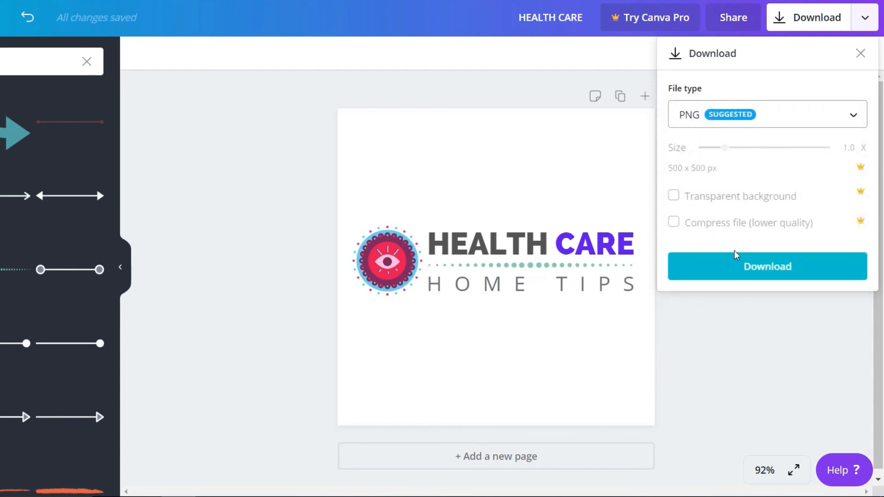
{"action": "left_click", "coordinate": [762, 272]}
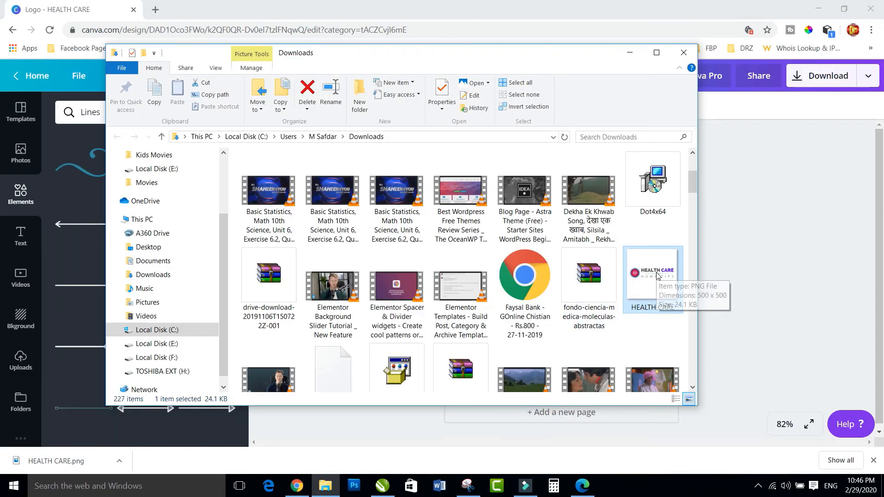
- View the downloaded HEALTH CARE image in the photo viewer, and return to the Canva design with the Downloads folder closed
{"action": "double_click", "coordinate": [655, 273]}
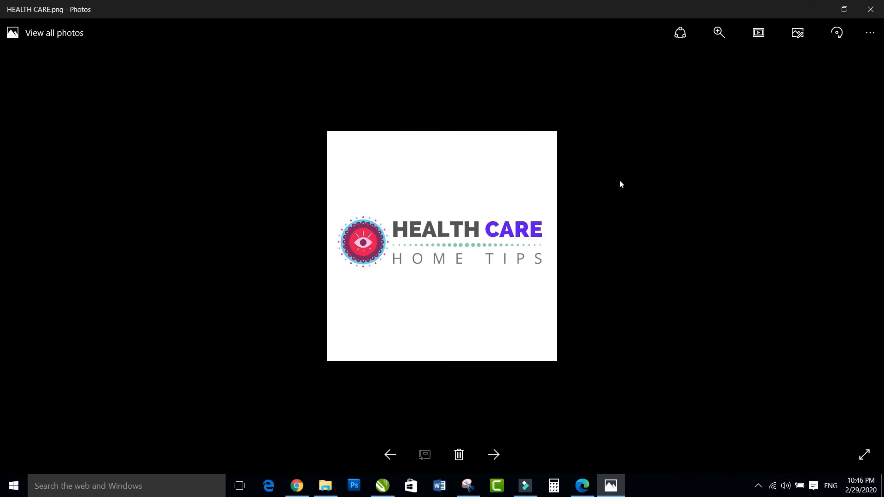
{"action": "left_click", "coordinate": [870, 9]}
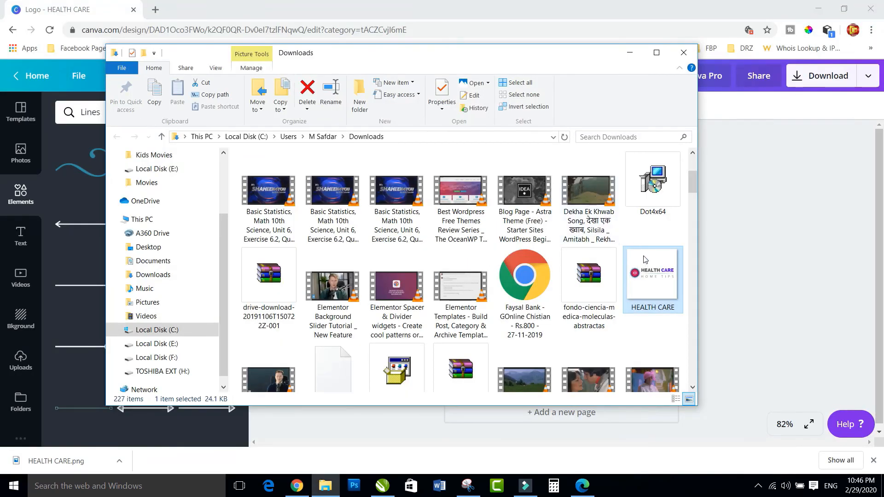
{"action": "left_click", "coordinate": [683, 52]}
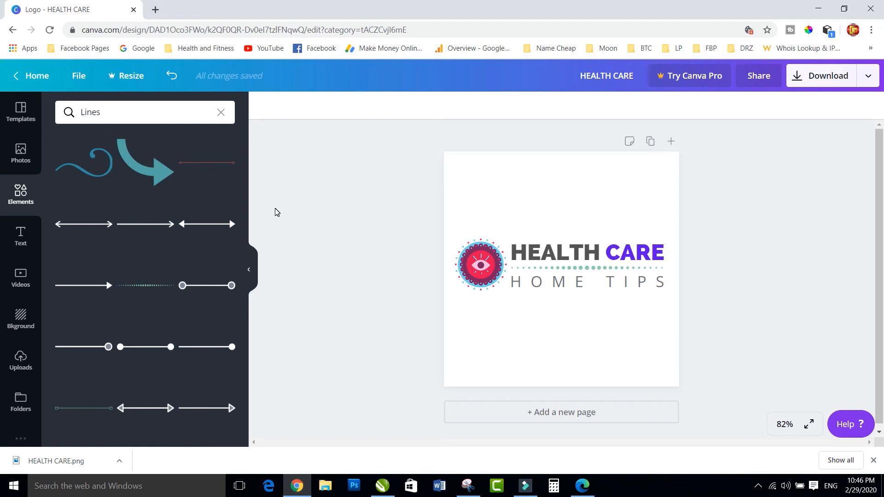
- Look through the template, photo, element, text, video and background collections, and undo the last change to the design
{"action": "left_click", "coordinate": [19, 111]}
{"action": "scroll", "coordinate": [138, 198], "scroll_direction": "down", "scroll_amount": 6}
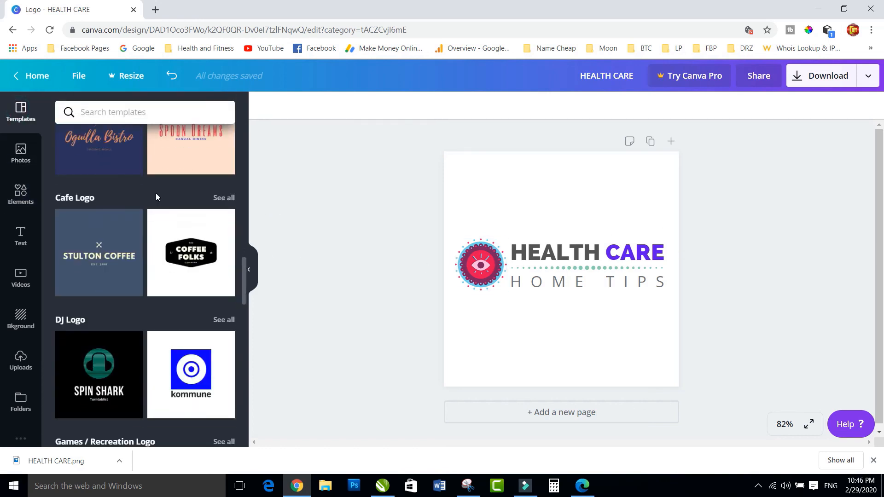
{"action": "left_click", "coordinate": [22, 153]}
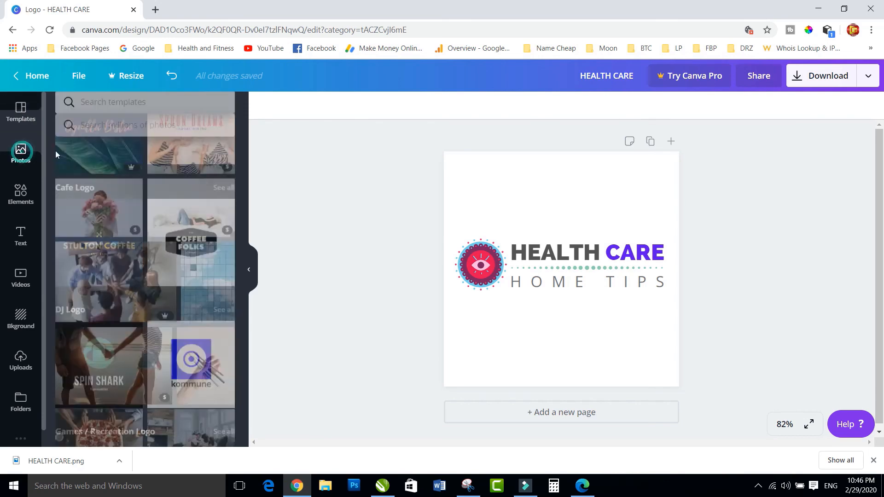
{"action": "left_click", "coordinate": [17, 199]}
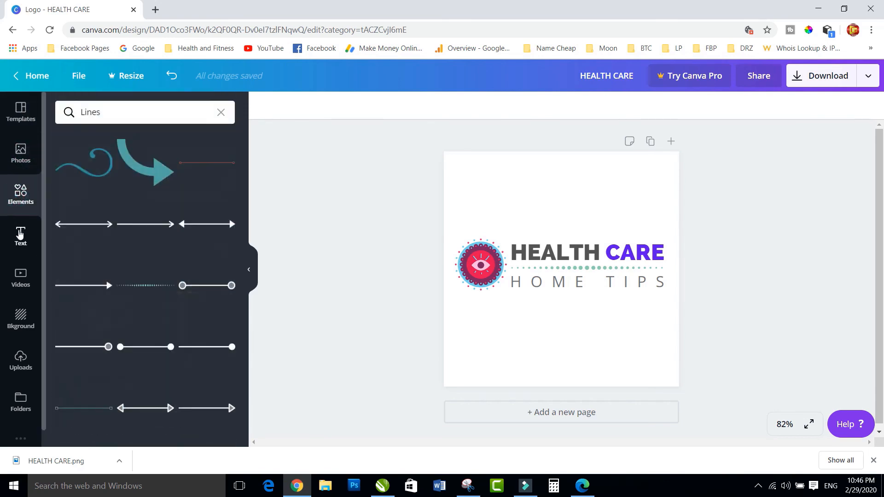
{"action": "left_click", "coordinate": [21, 234]}
{"action": "scroll", "coordinate": [174, 248], "scroll_direction": "down", "scroll_amount": 7}
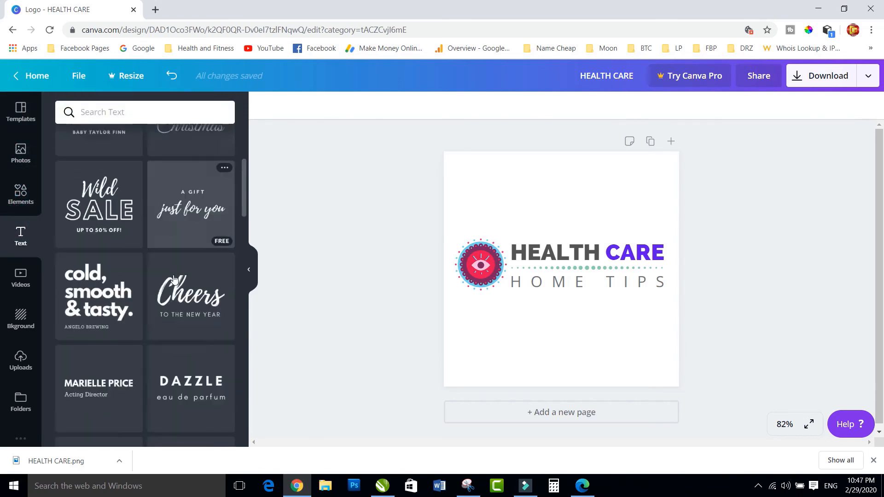
{"action": "left_click", "coordinate": [18, 276]}
{"action": "left_click", "coordinate": [18, 315]}
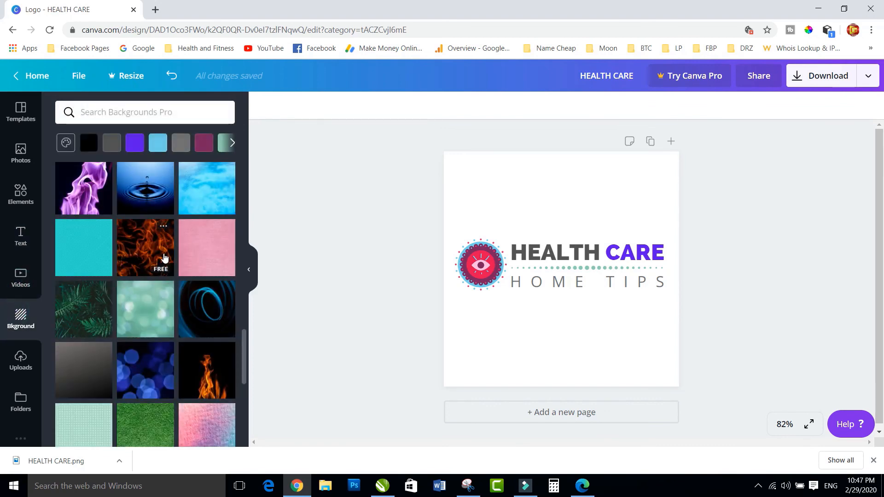
{"action": "scroll", "coordinate": [165, 258], "scroll_direction": "down", "scroll_amount": 15}
{"action": "scroll", "coordinate": [164, 260], "scroll_direction": "up", "scroll_amount": 4}
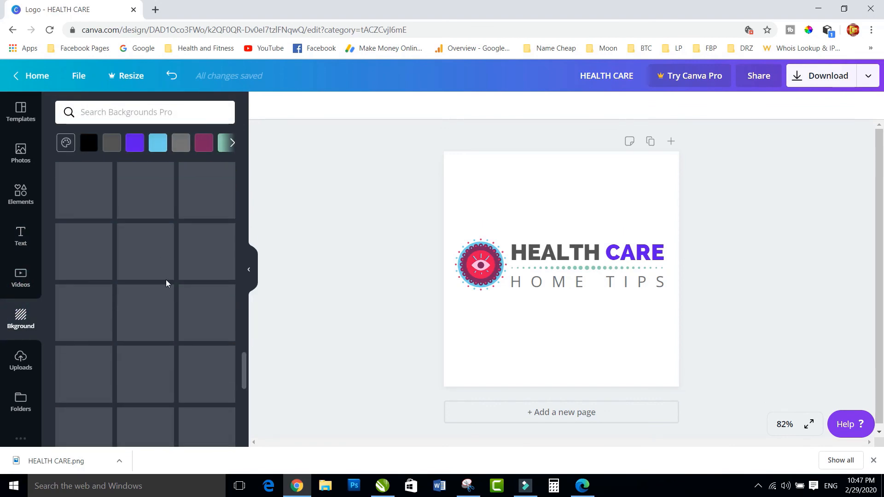
{"action": "key", "text": "ctrl+z"}
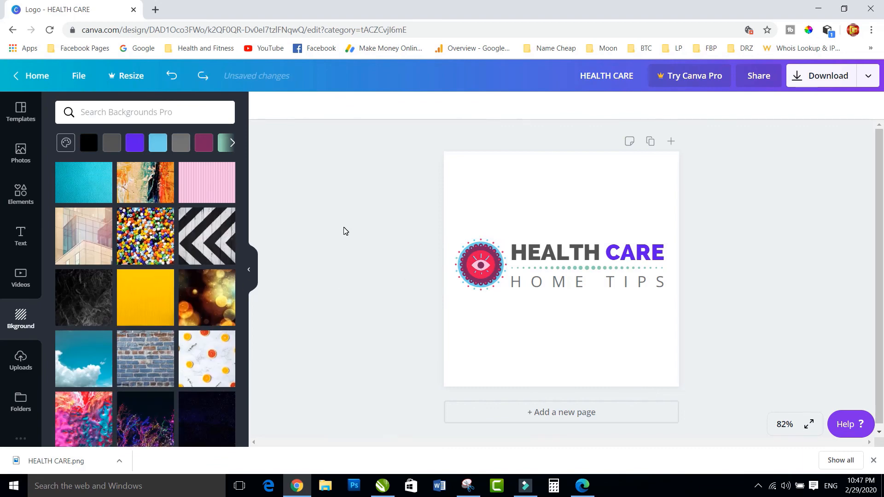